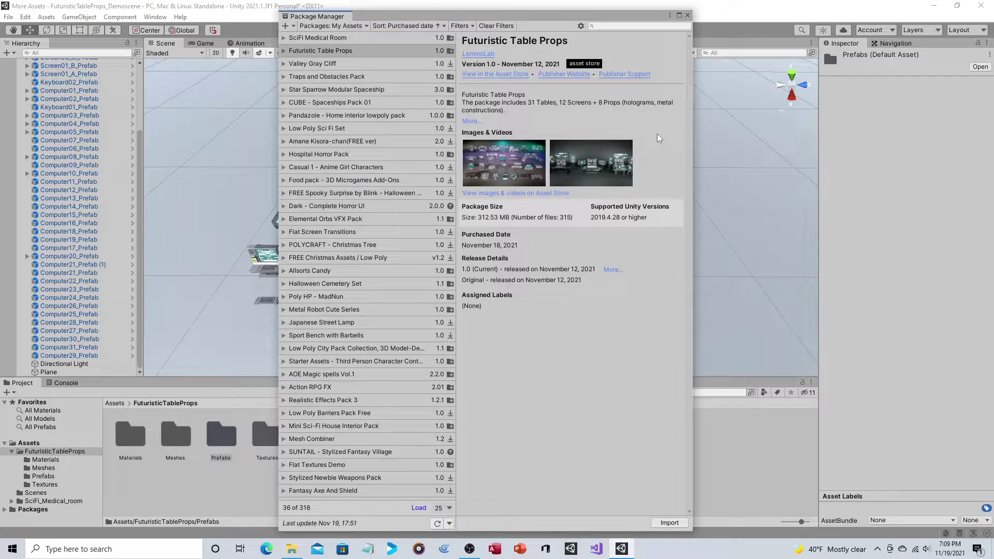
left_click(688, 15)
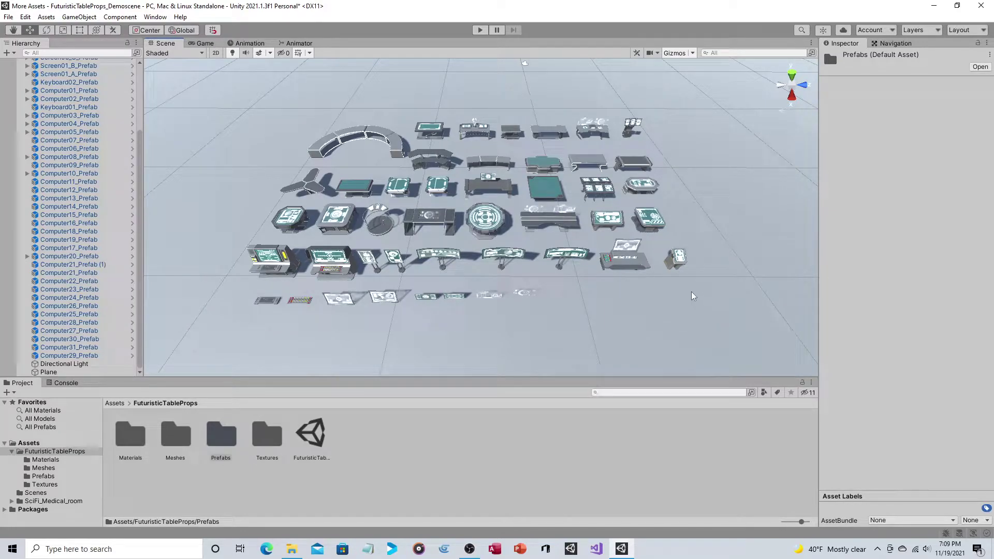
left_click(79, 17)
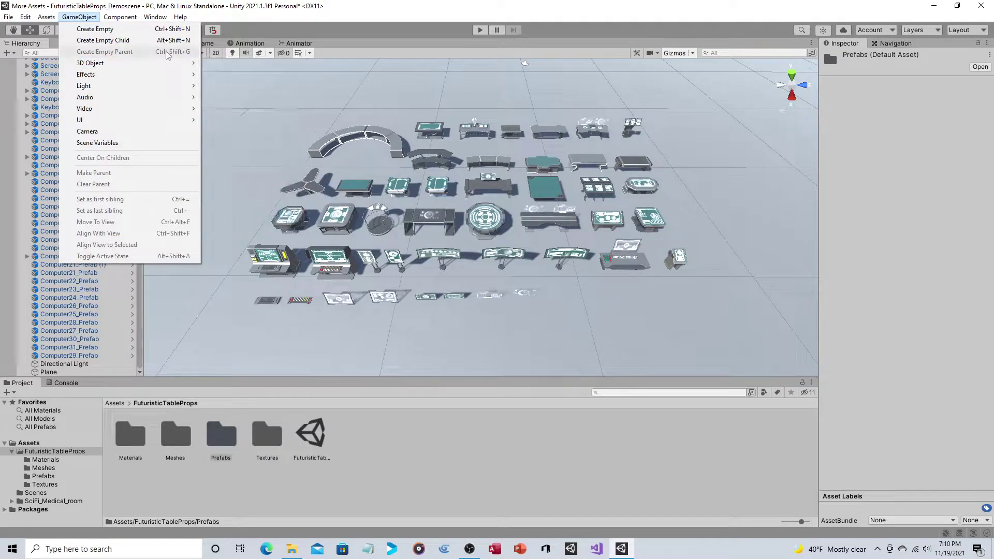
mouse_move(173, 70)
left_click(223, 62)
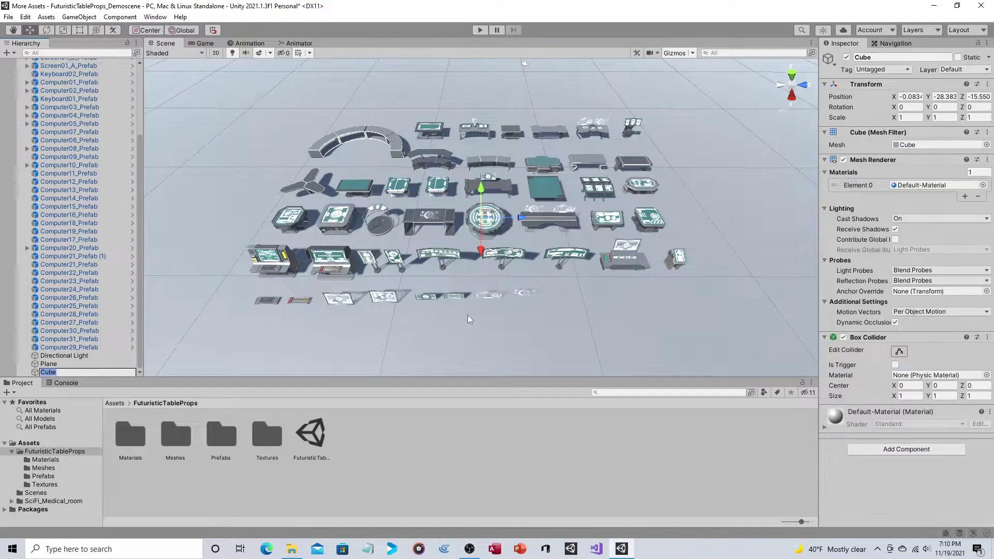
mouse_move(481, 189)
left_mouse_down()
mouse_move(477, 95)
mouse_move(473, 303)
mouse_move(489, 248)
mouse_move(483, 185)
left_mouse_up()
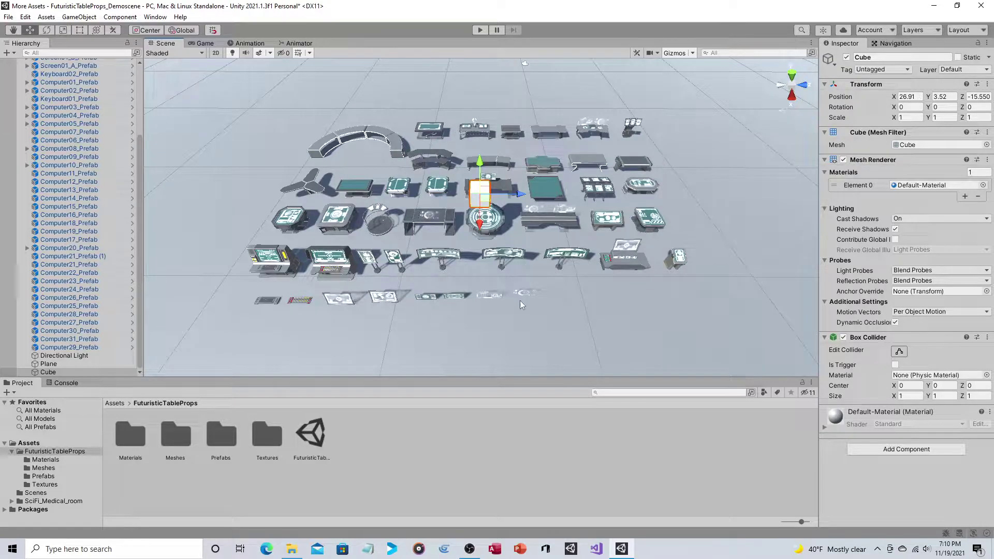
key("Delete")
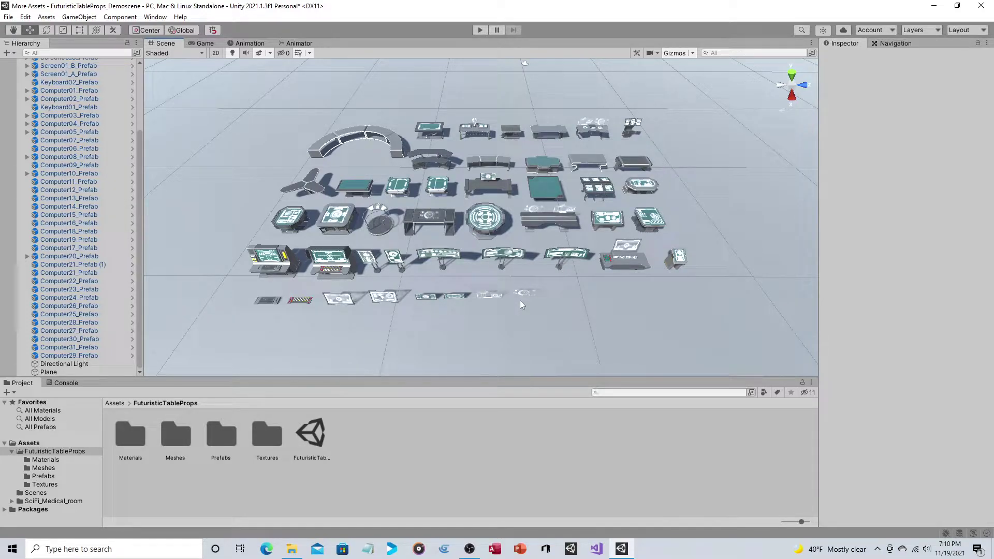
scroll(491, 285, "up", 5)
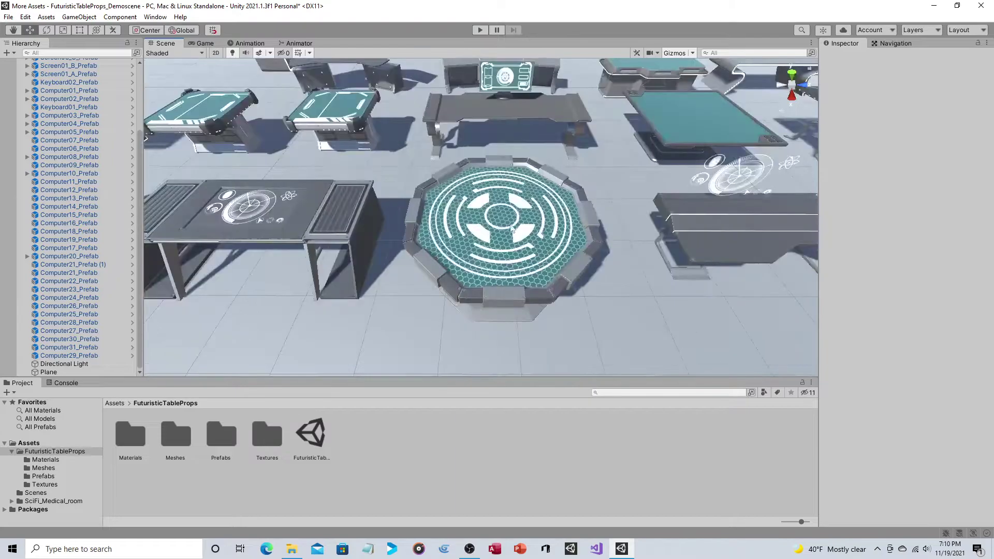
scroll(394, 260, "up", 10)
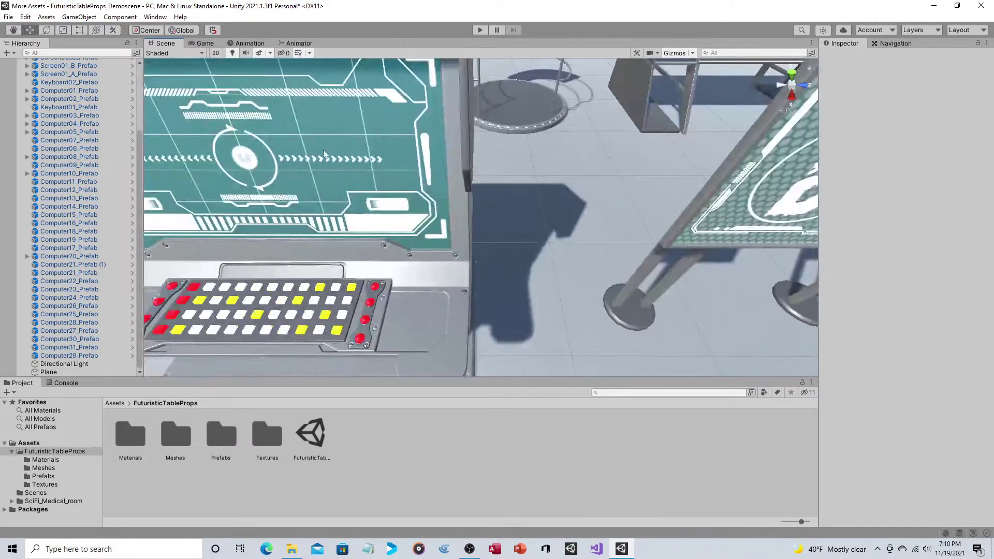
scroll(319, 153, "down", 10)
scroll(305, 234, "down", 5)
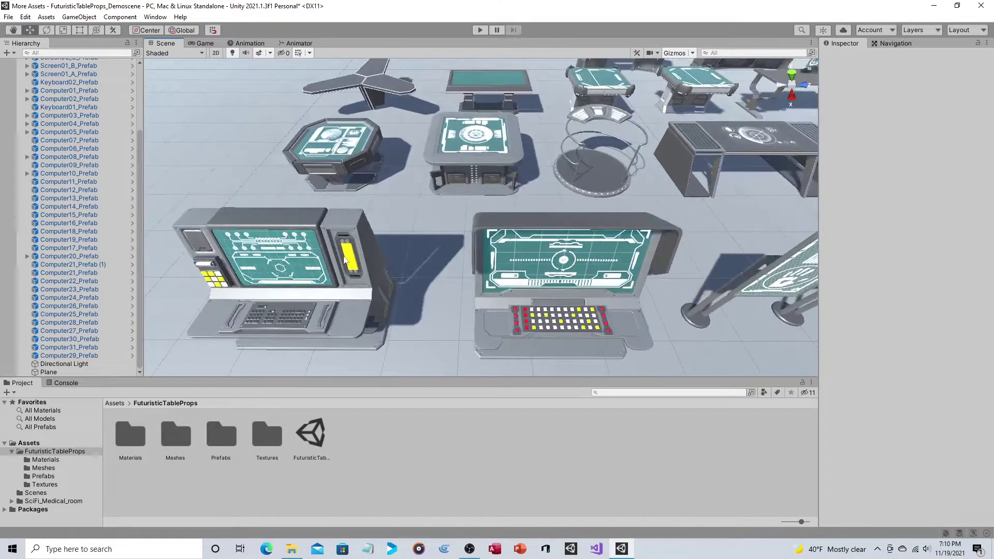
scroll(314, 227, "down", 8)
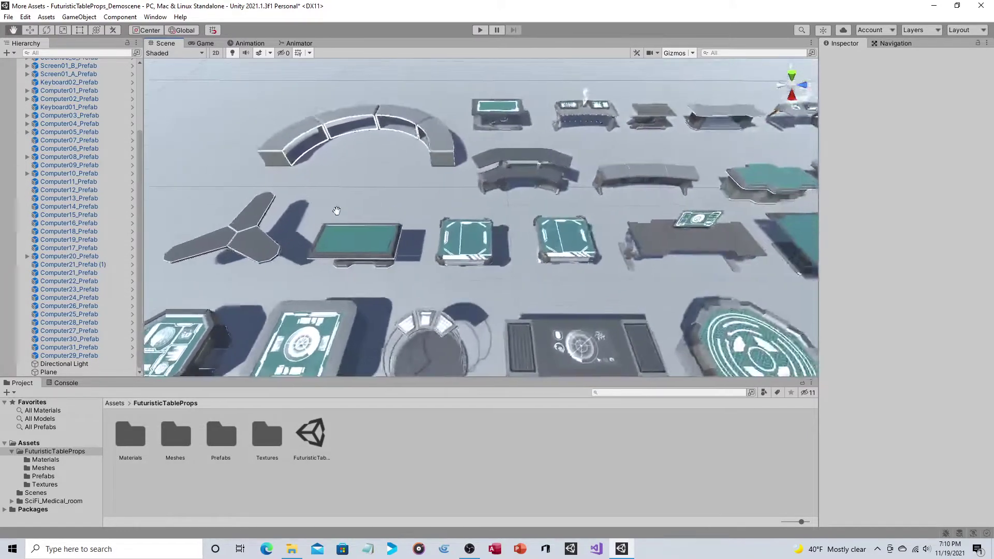
scroll(524, 122, "down", 6)
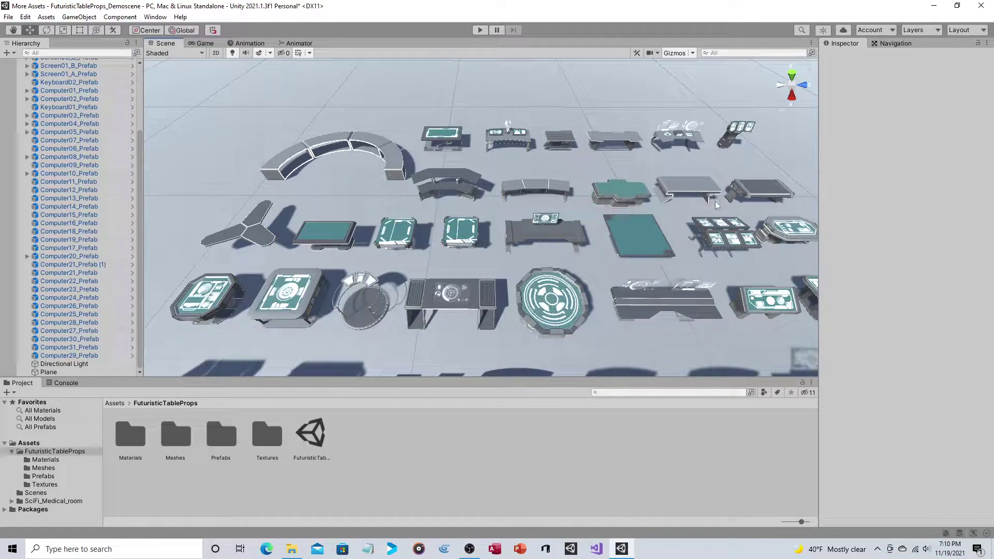
scroll(716, 203, "down", 3)
middle_click_drag(713, 222, 719, 207)
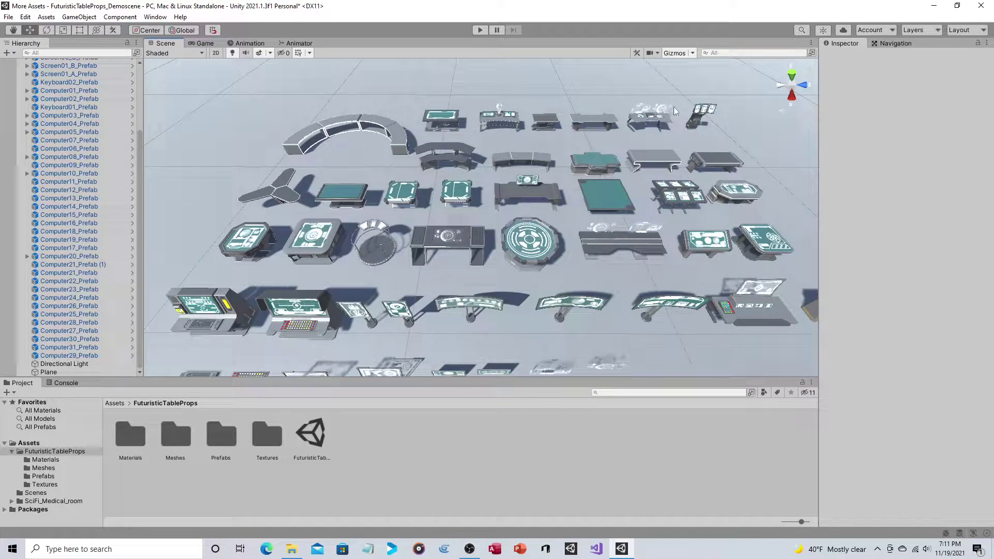
middle_click_drag(390, 212, 438, 152)
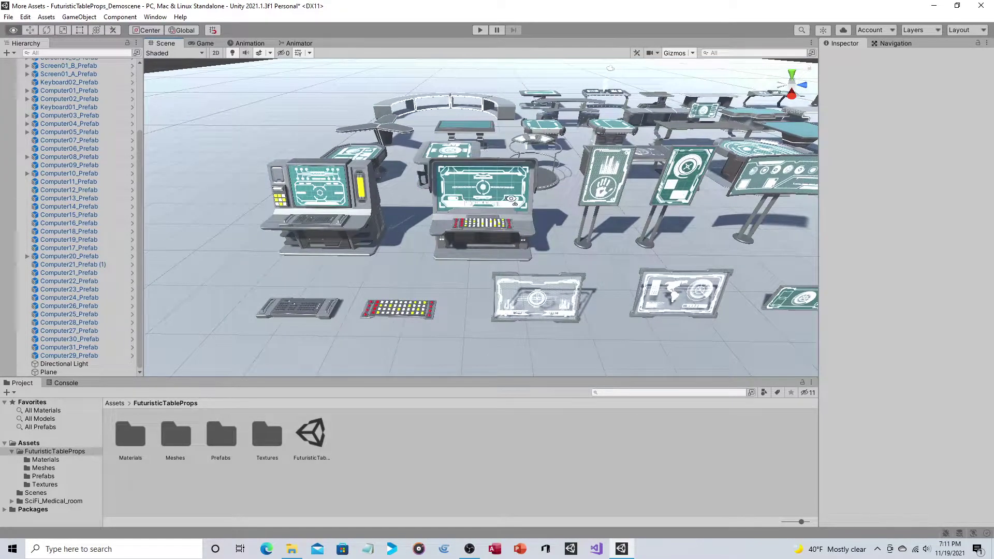
left_click_drag(514, 201, 517, 203, "alt")
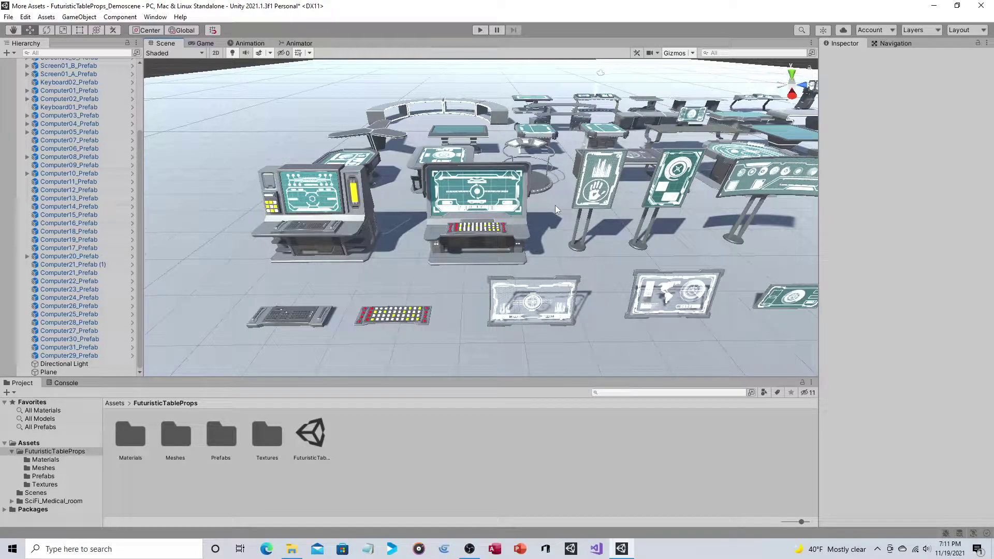
scroll(555, 205, "up", 3)
scroll(555, 205, "down", 3)
scroll(555, 204, "up", 1)
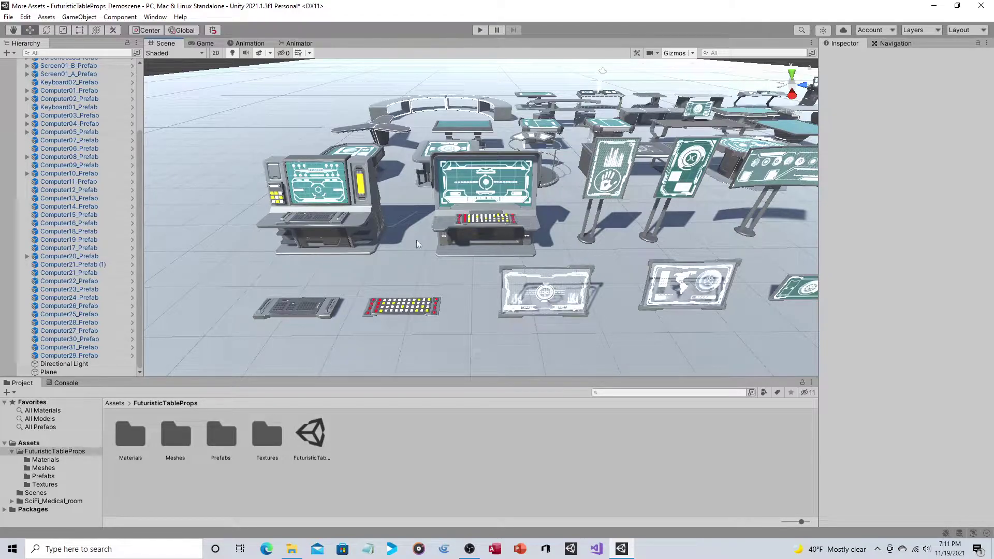
middle_click_drag(678, 231, 634, 232)
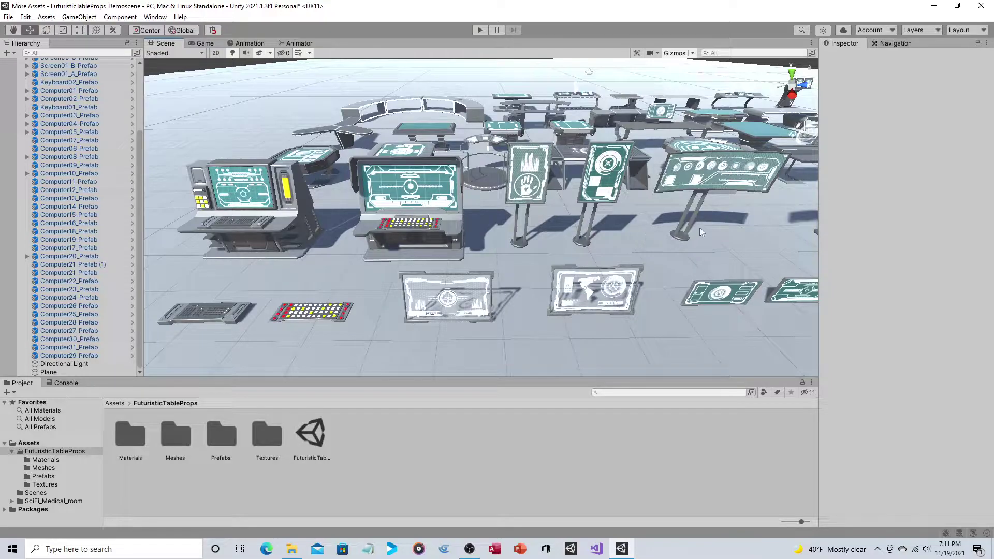
middle_click_drag(699, 231, 539, 218)
middle_click_drag(624, 191, 582, 198)
scroll(582, 194, "up", 2)
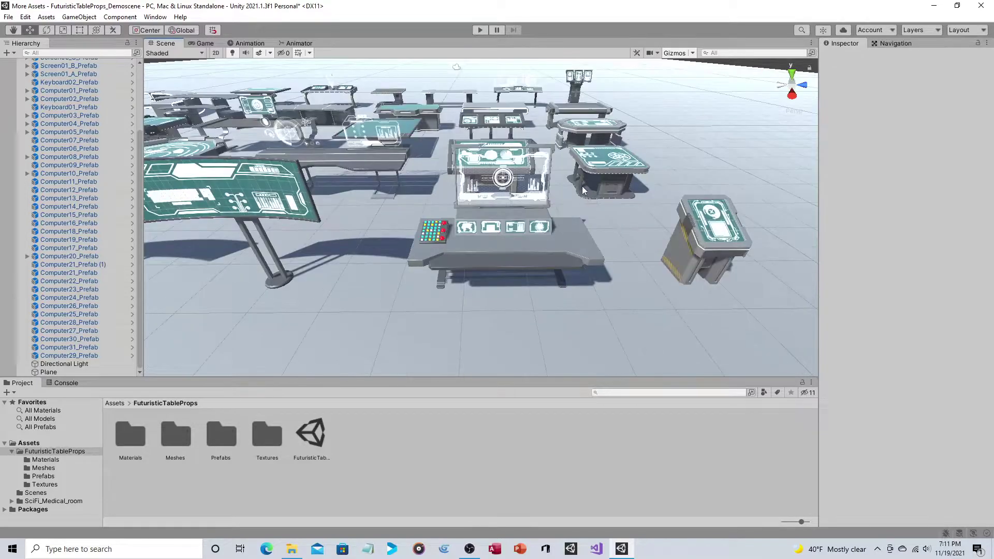
scroll(583, 189, "down", 3)
middle_click_drag(616, 332, 594, 241)
scroll(605, 244, "up", 4)
scroll(575, 243, "up", 1)
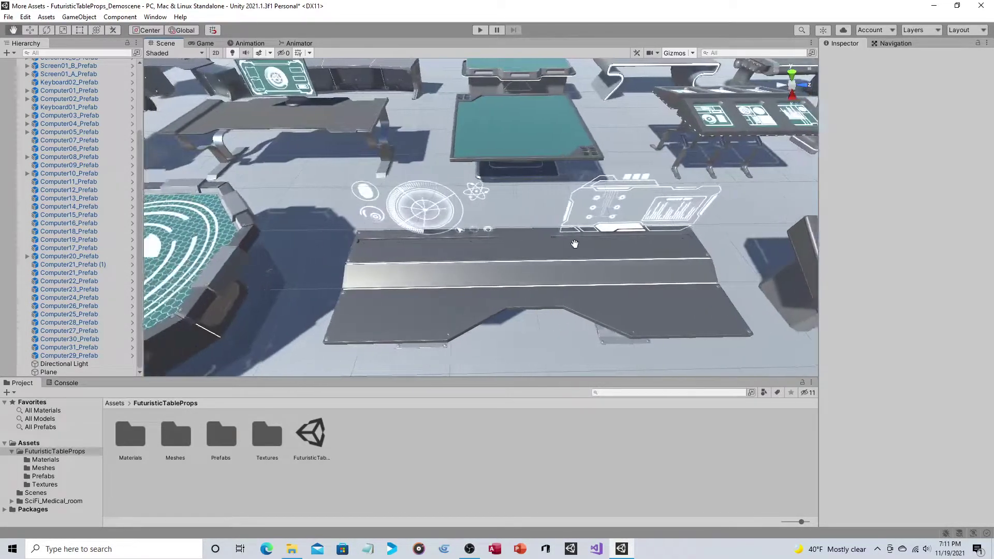
key("Up")
key("Left")
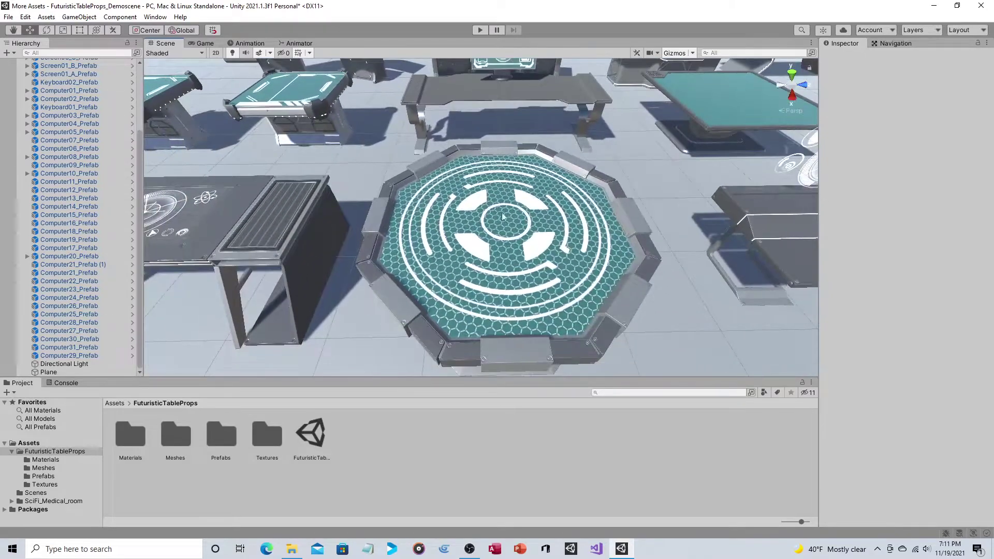
scroll(519, 199, "down", 3)
middle_click_drag(515, 198, 418, 206)
scroll(375, 215, "up", 2)
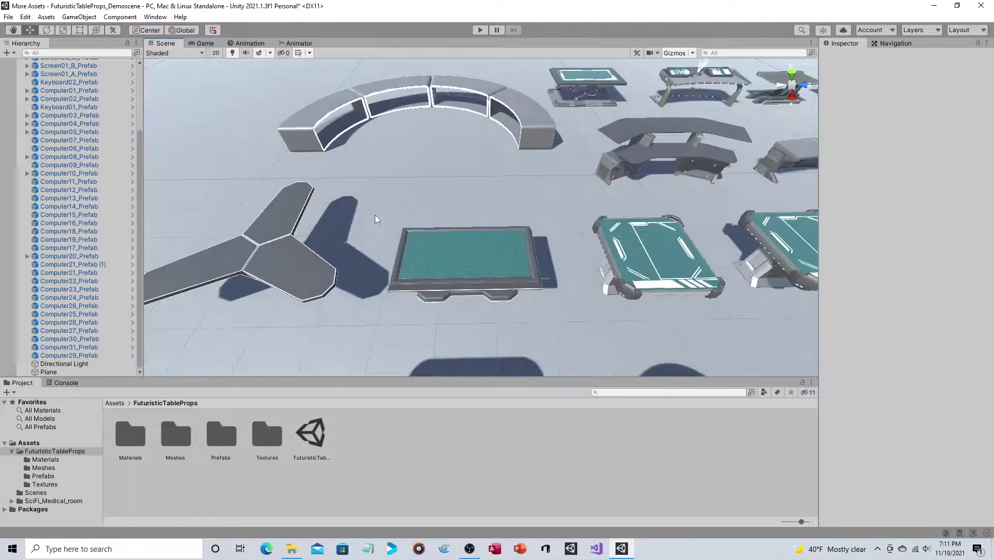
middle_click_drag(609, 204, 445, 202)
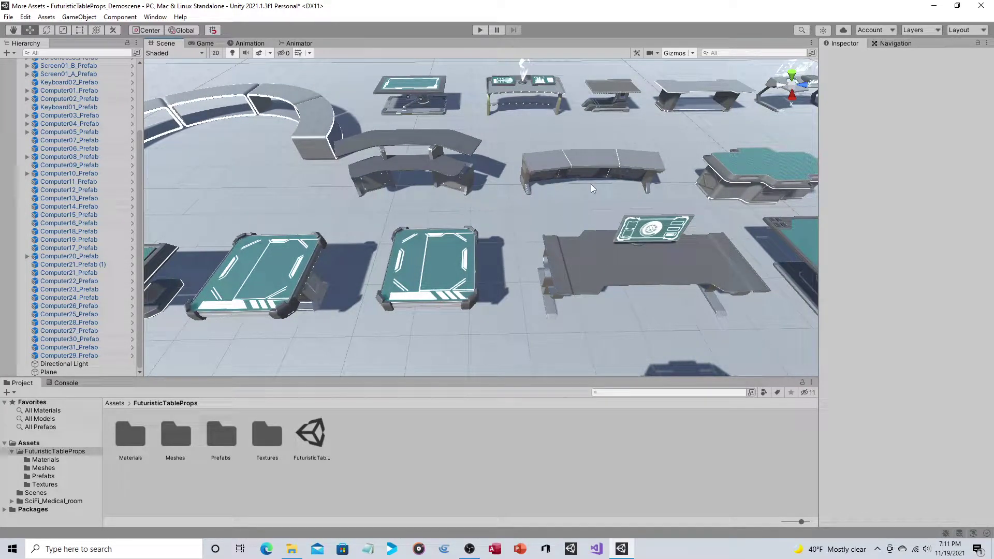
mouse_move(654, 178)
middle_mouse_down()
mouse_move(569, 179)
mouse_move(644, 179)
middle_mouse_up()
middle_click_drag(468, 83, 497, 149)
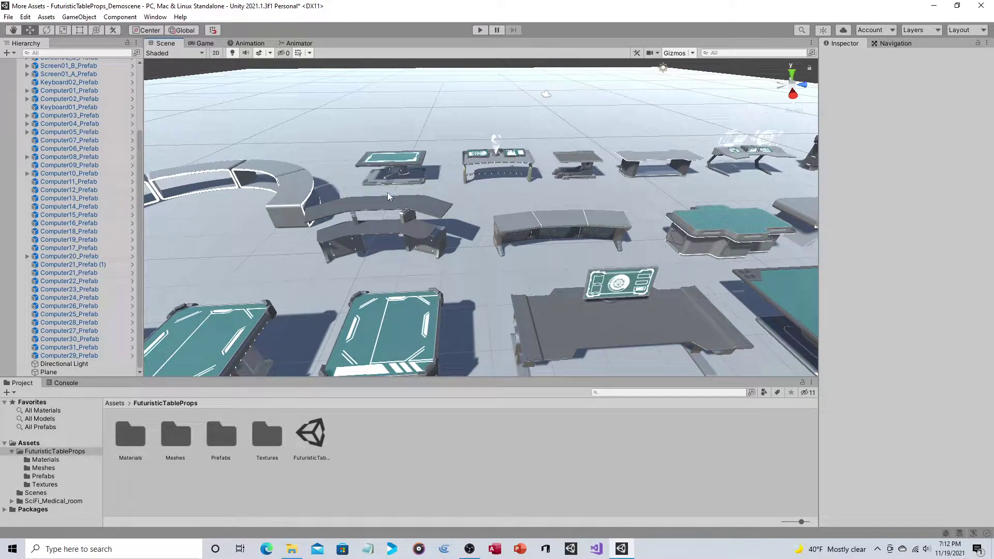
middle_click_drag(706, 186, 648, 187)
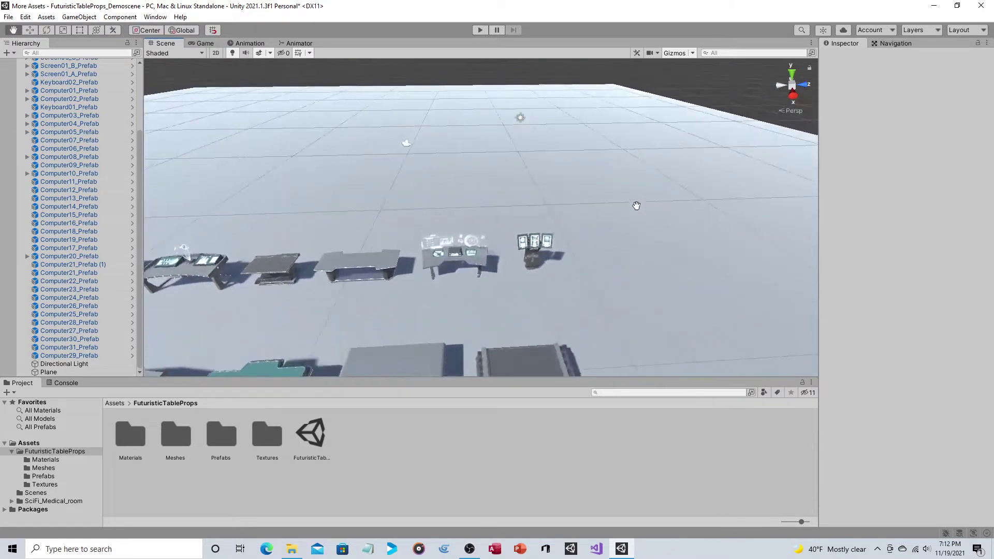
scroll(636, 205, "up", 3)
scroll(563, 235, "up", 4)
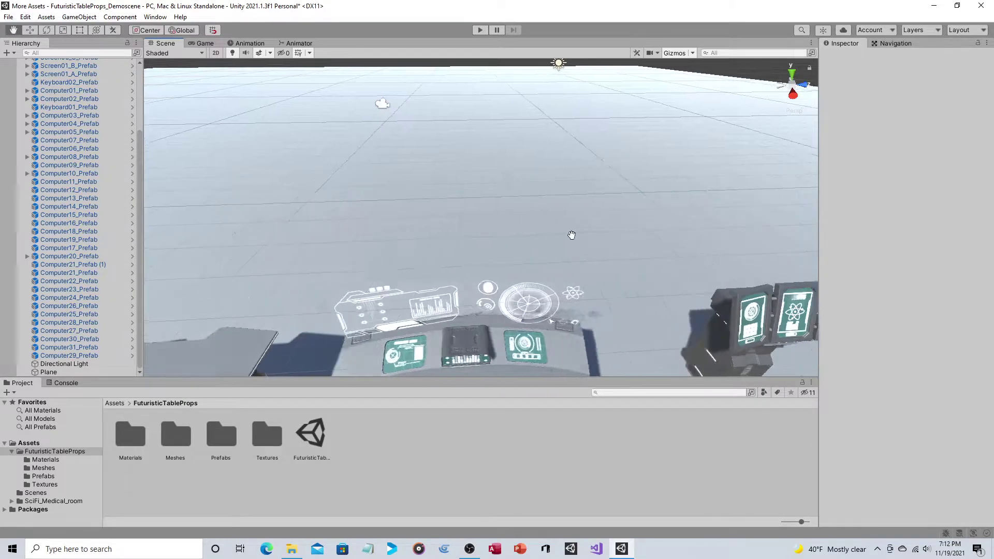
left_click_drag(573, 235, 673, 223)
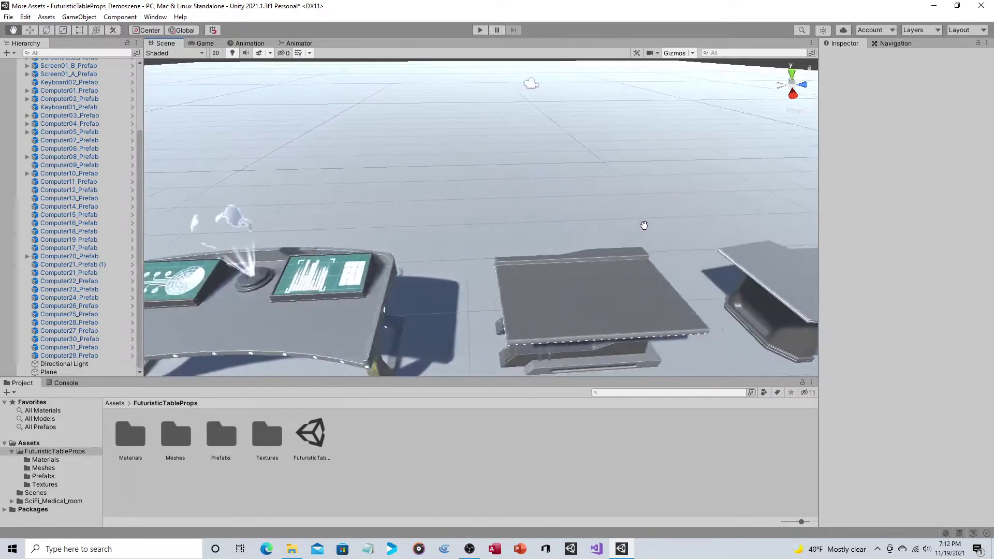
scroll(572, 234, "down", 2)
scroll(554, 233, "up", 2)
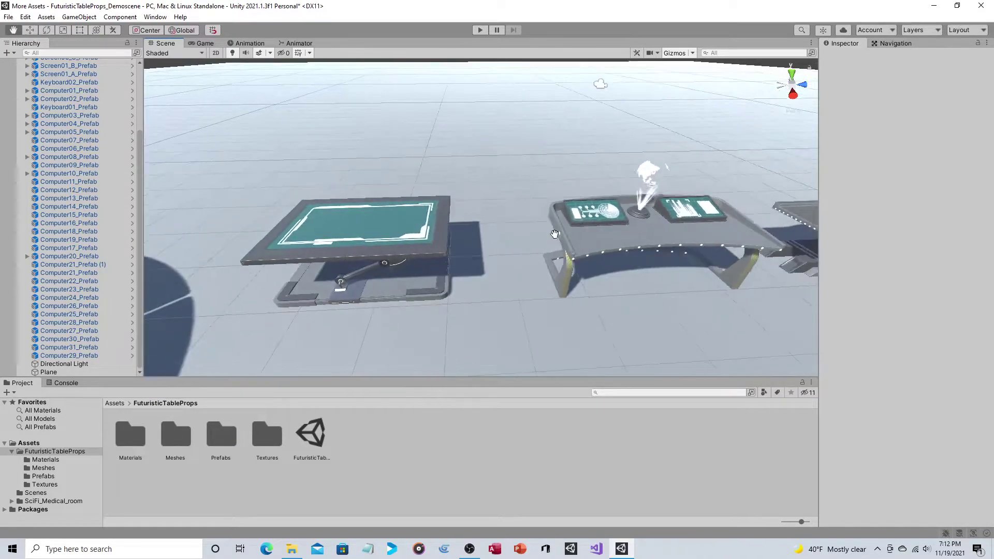
scroll(555, 234, "down", 6)
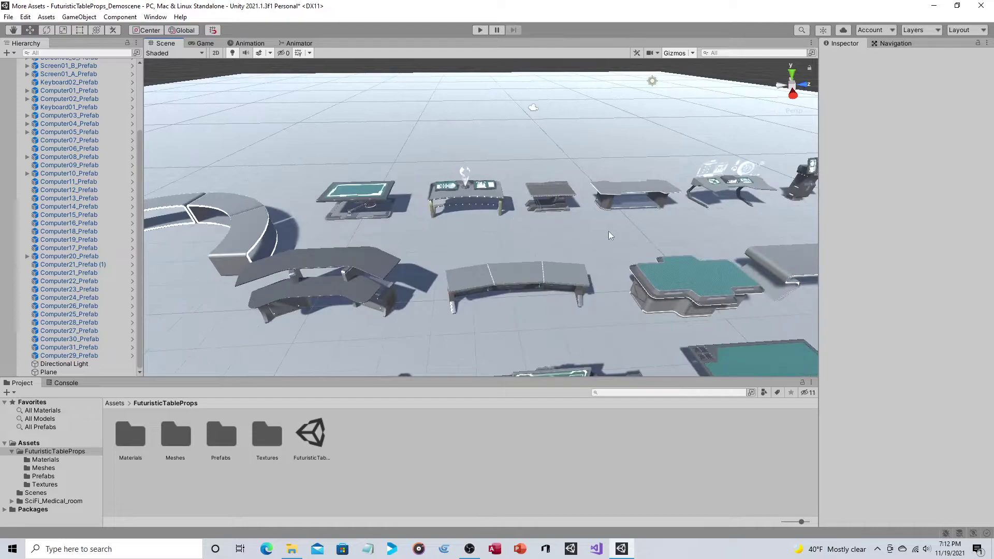
scroll(607, 236, "down", 1)
middle_click_drag(608, 235, 584, 201)
scroll(560, 205, "up", 4)
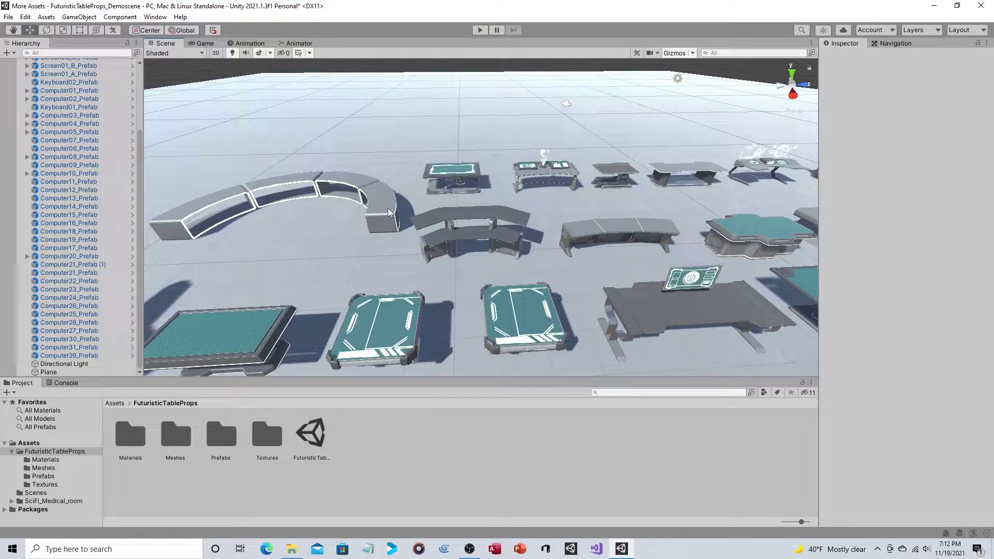
scroll(108, 114, "up", 4)
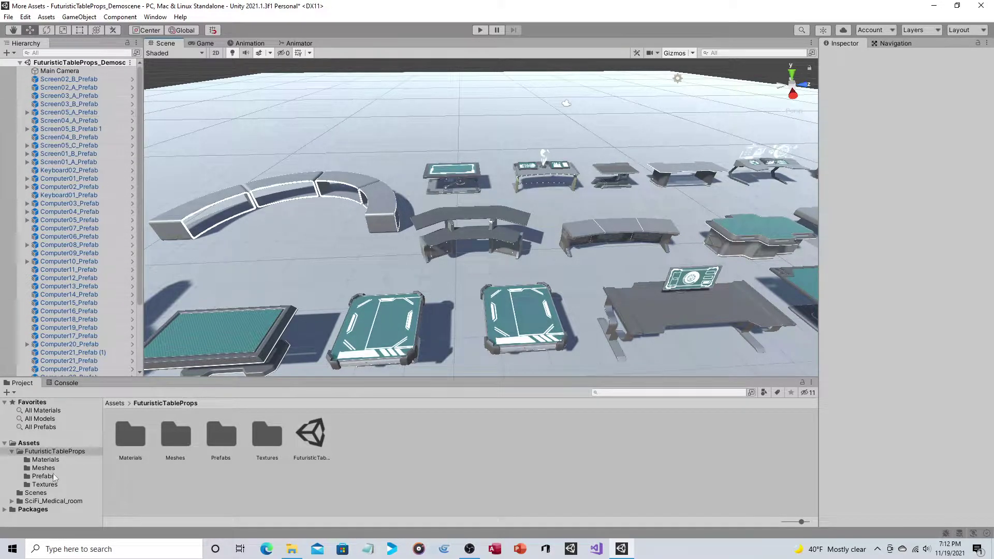
Browse Packages, return to the top-level Assets folders, and select Main Camera in the Hierarchy.
left_click(42, 509)
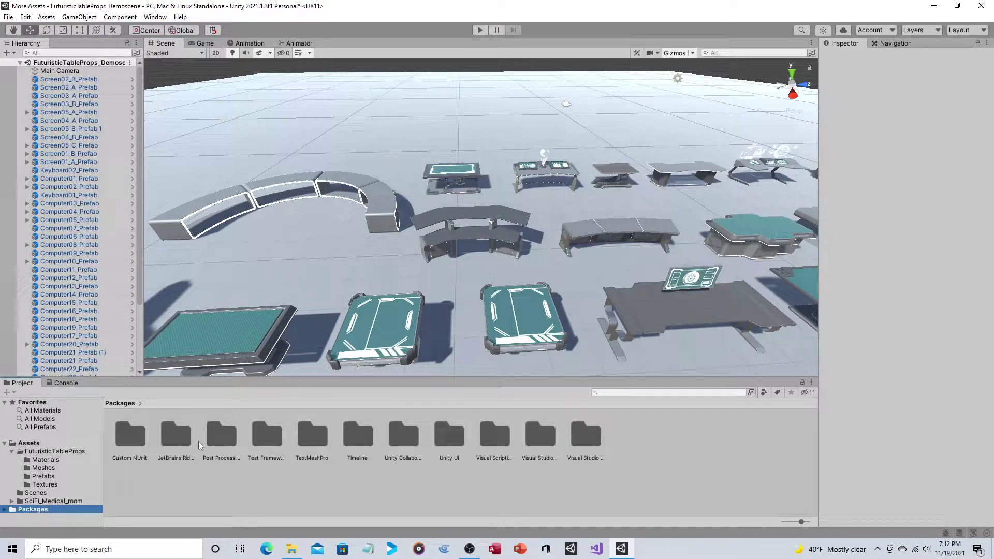
left_click(31, 444)
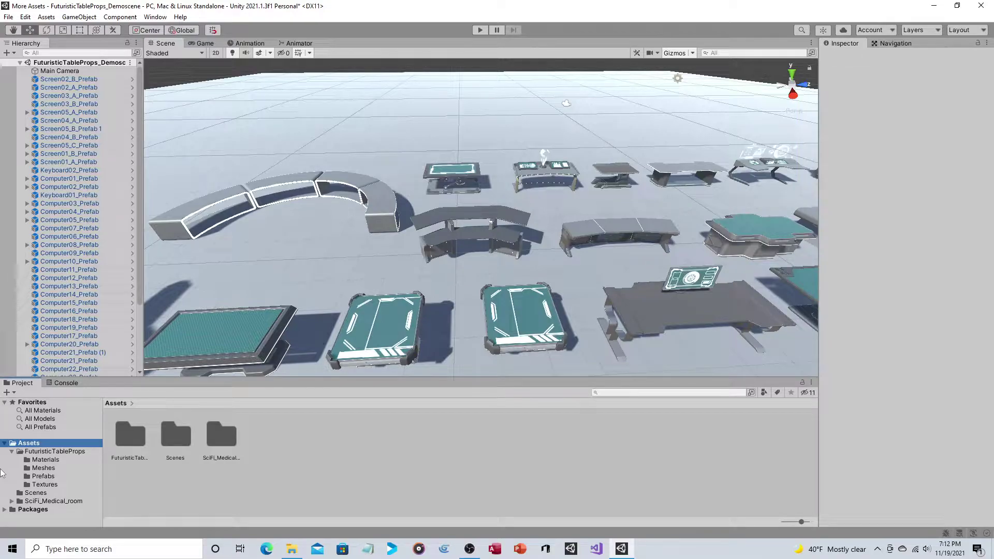
left_click(60, 73)
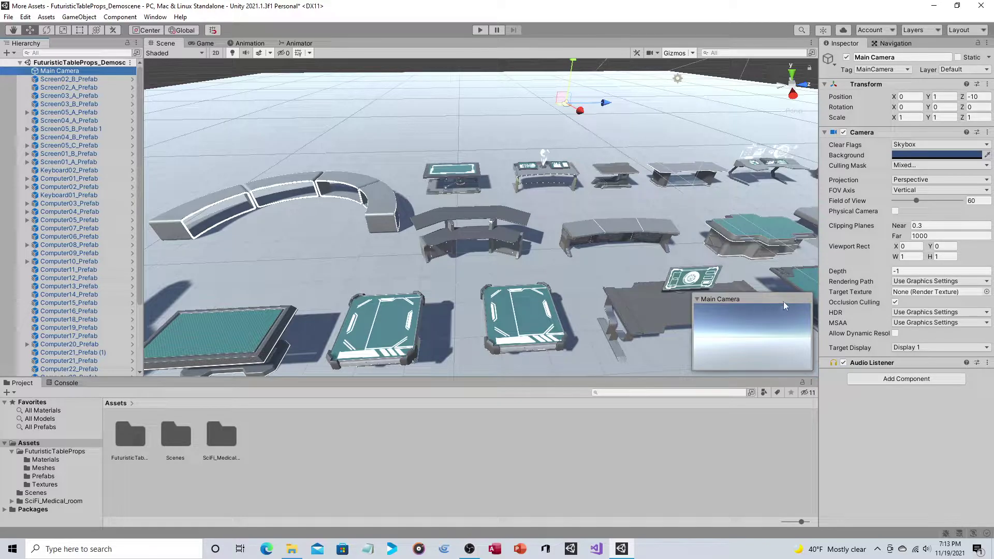
Open the Main Camera's Add Component list at the Rendering category.
left_click(881, 382)
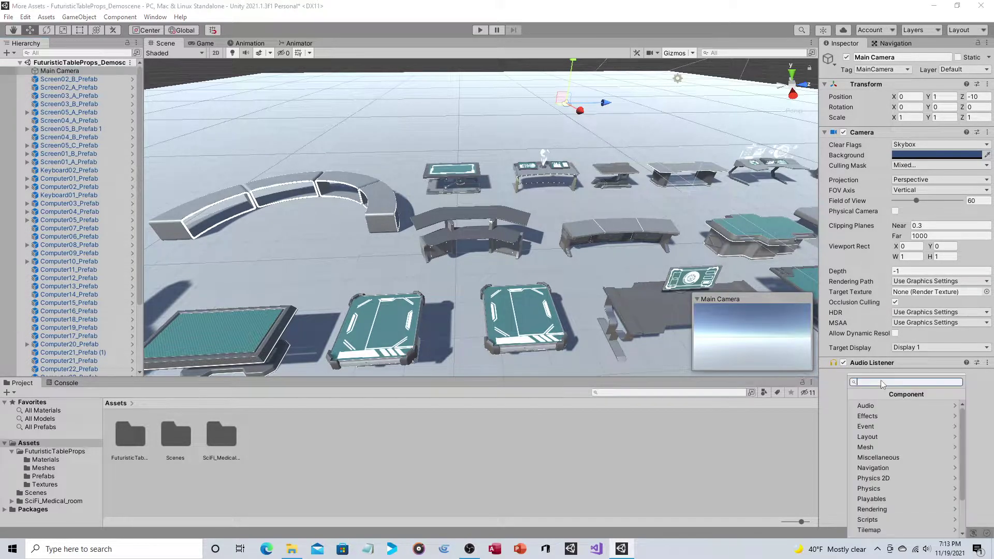
left_click(912, 510)
scroll(911, 497, "down", 2)
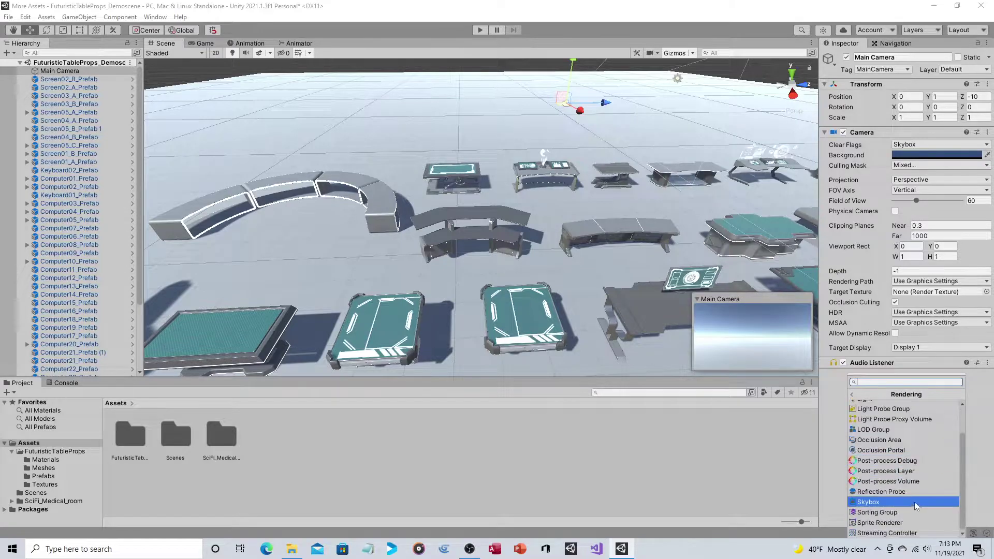
Add a Post-process Layer to the Main Camera and put the camera on layer 6: PPL.
left_click(921, 472)
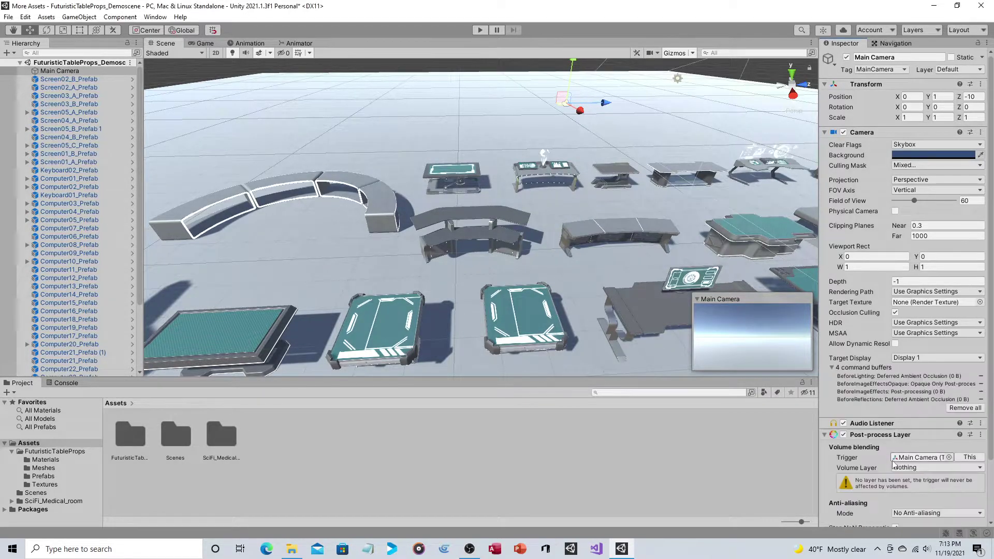
left_click(958, 69)
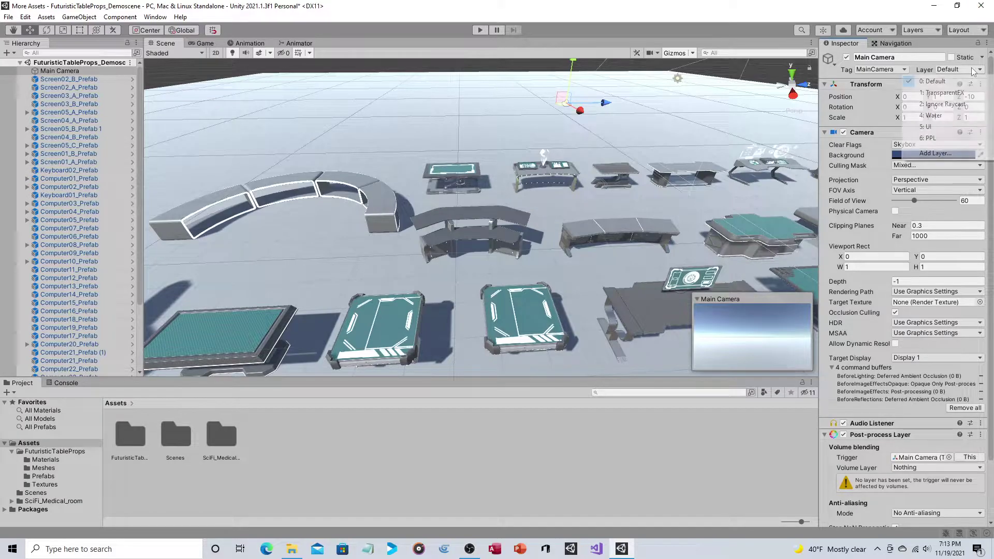
left_click(936, 140)
scroll(932, 142, "down", 3)
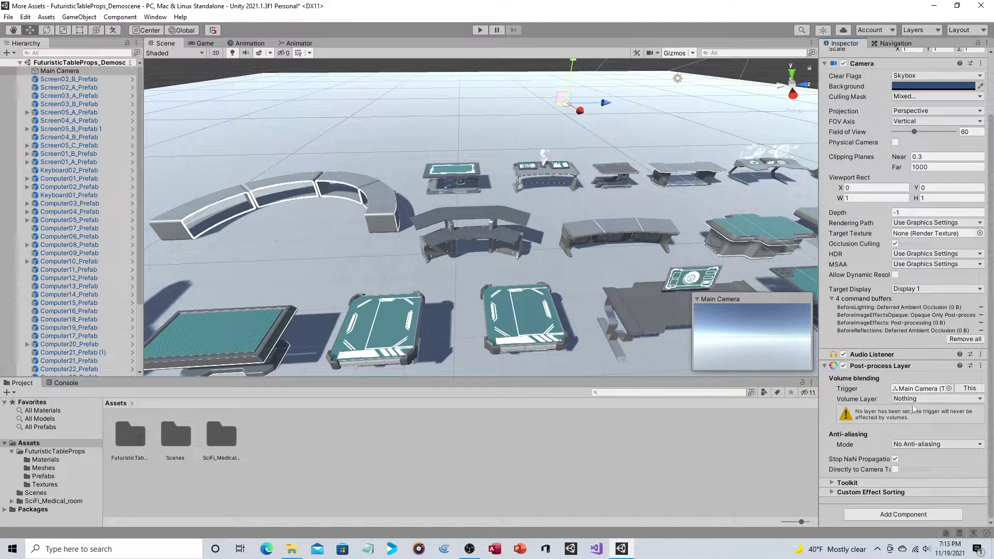
Set the Post-process Layer's Volume Layer to PPL and reselect the Main Camera.
left_click(973, 400)
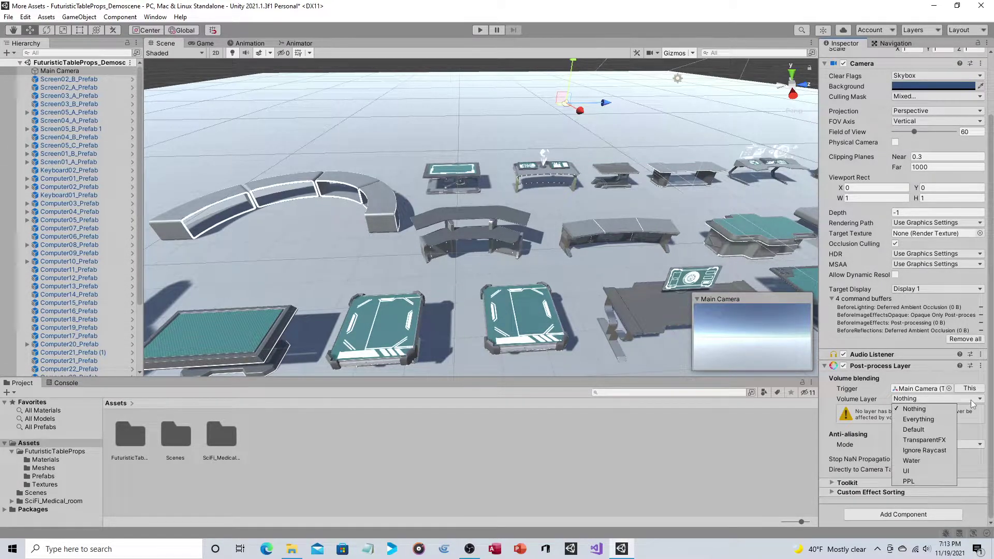
left_click(941, 481)
left_click(794, 477)
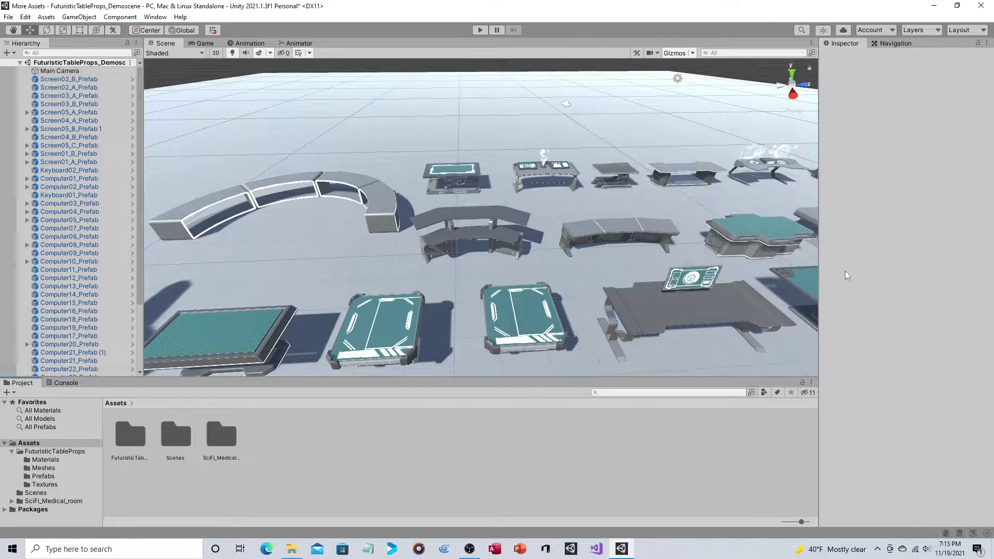
left_click(59, 71)
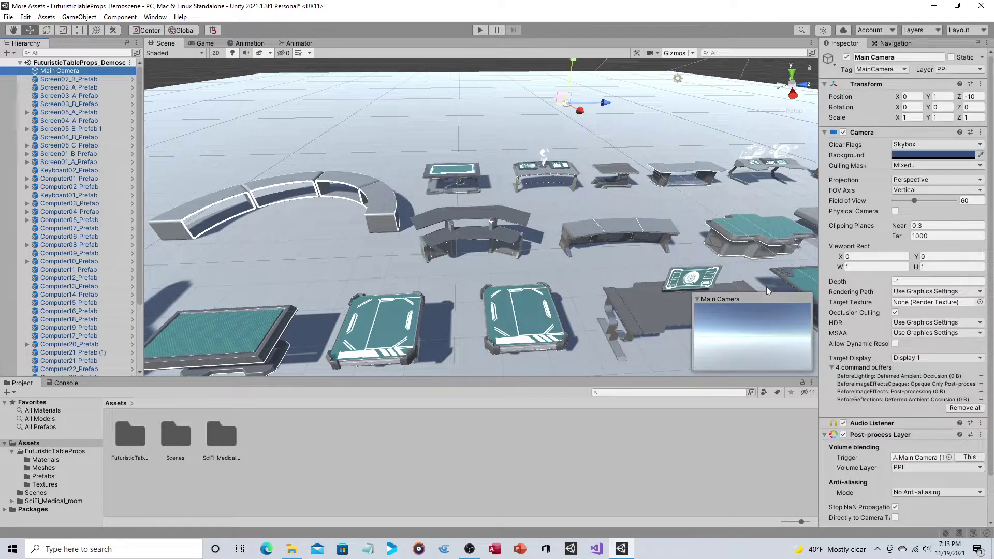
scroll(766, 286, "down", 3)
scroll(841, 327, "down", 2)
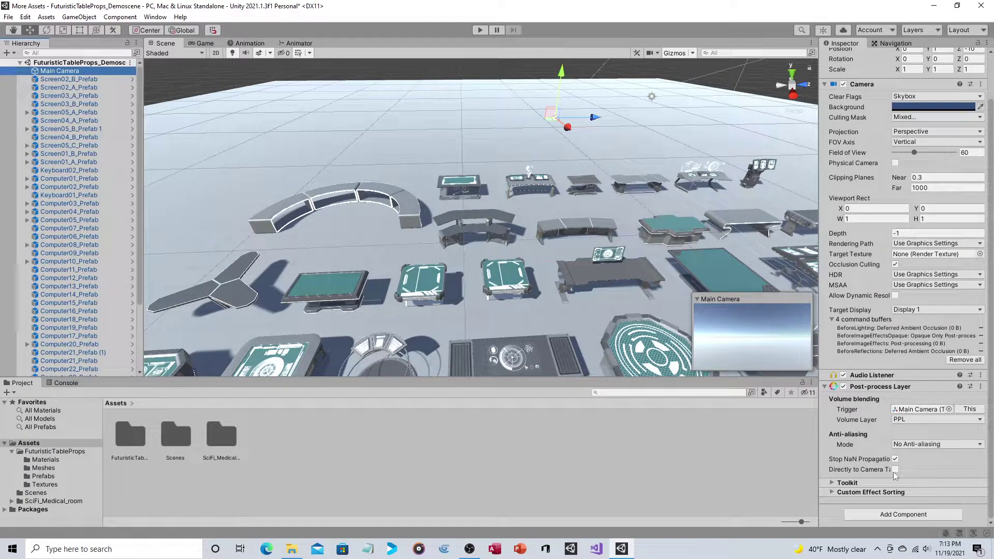
left_click(888, 514)
Add a Post-process Volume to the Main Camera and tick Is Global.
left_click(906, 511)
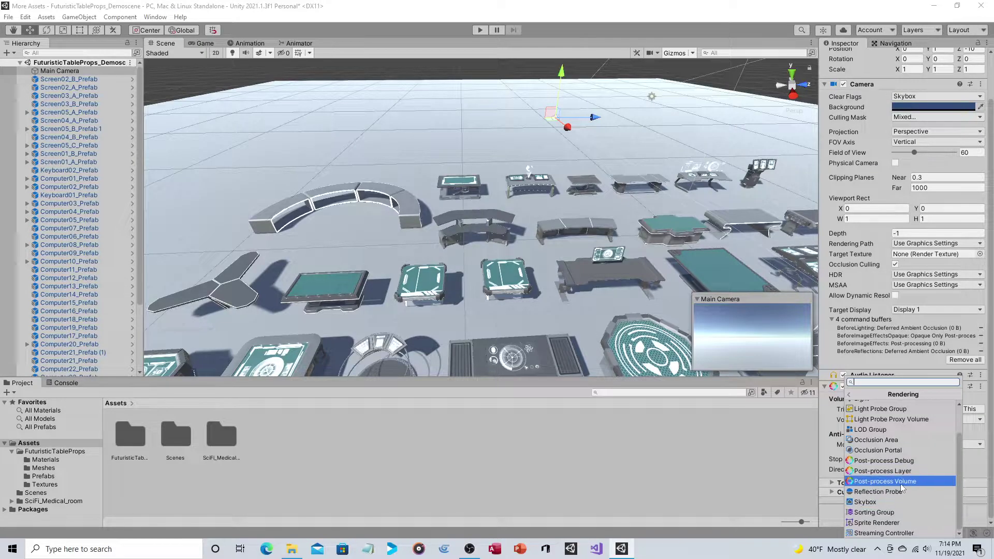
left_click(901, 481)
scroll(912, 415, "down", 3)
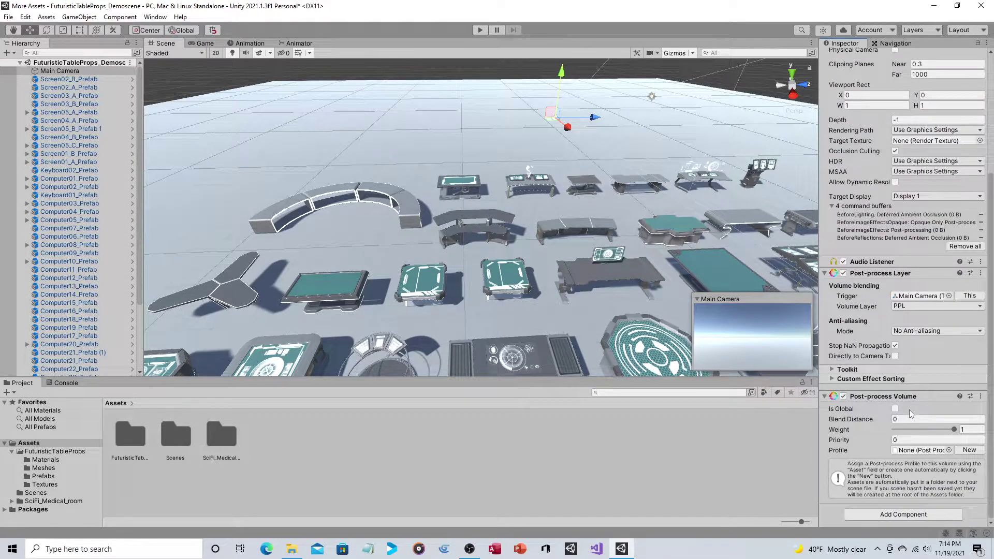
left_click(895, 409)
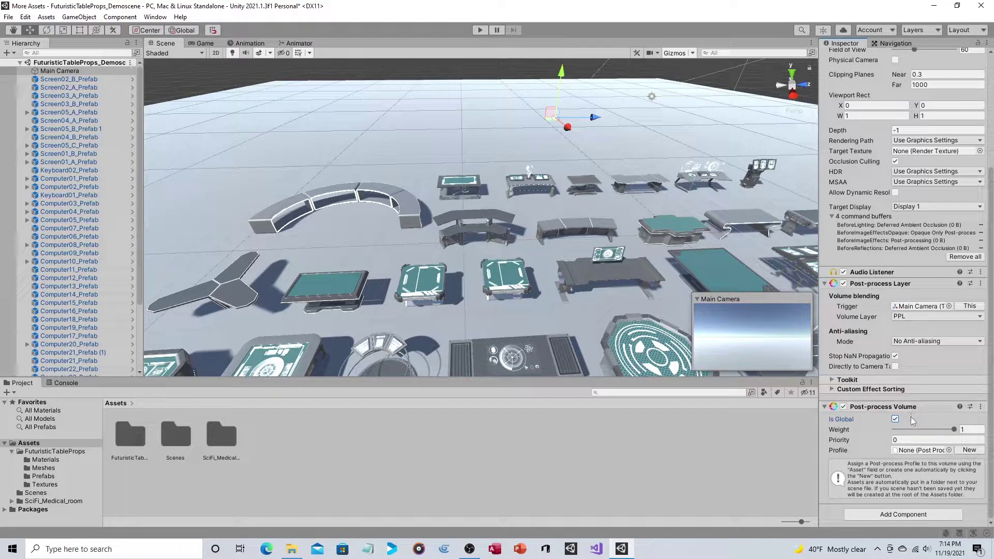
Create a new post-process profile for the volume instead of picking an existing one.
left_click(949, 451)
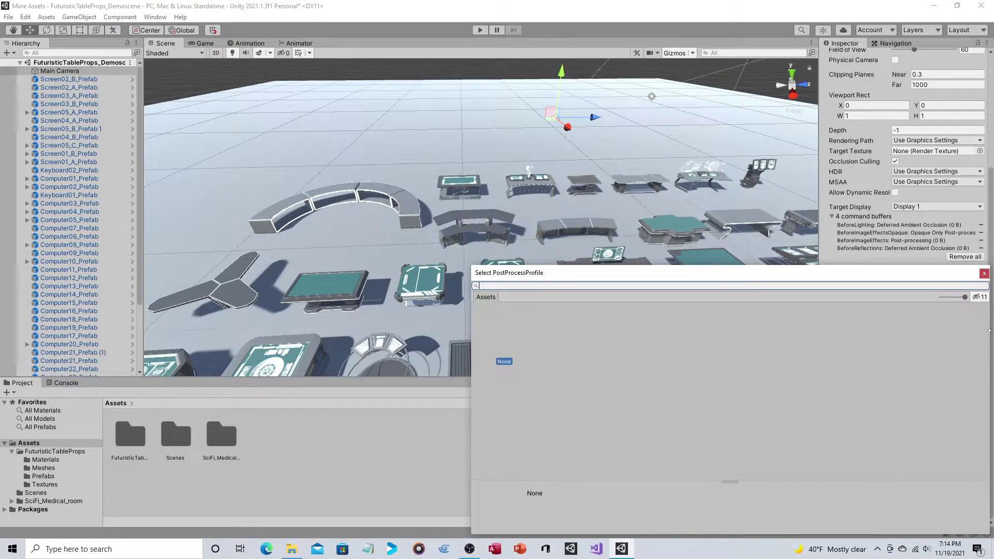
left_click(984, 273)
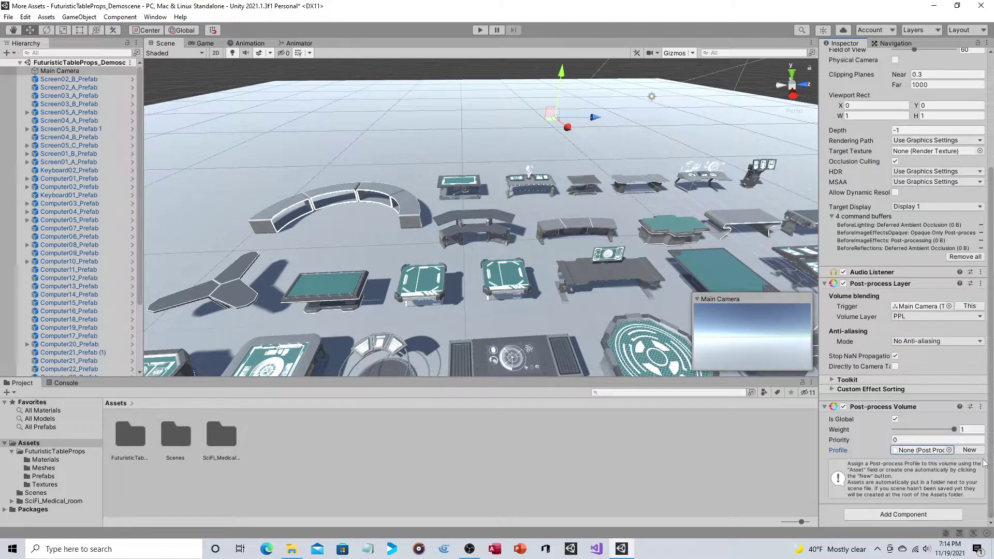
left_click(969, 450)
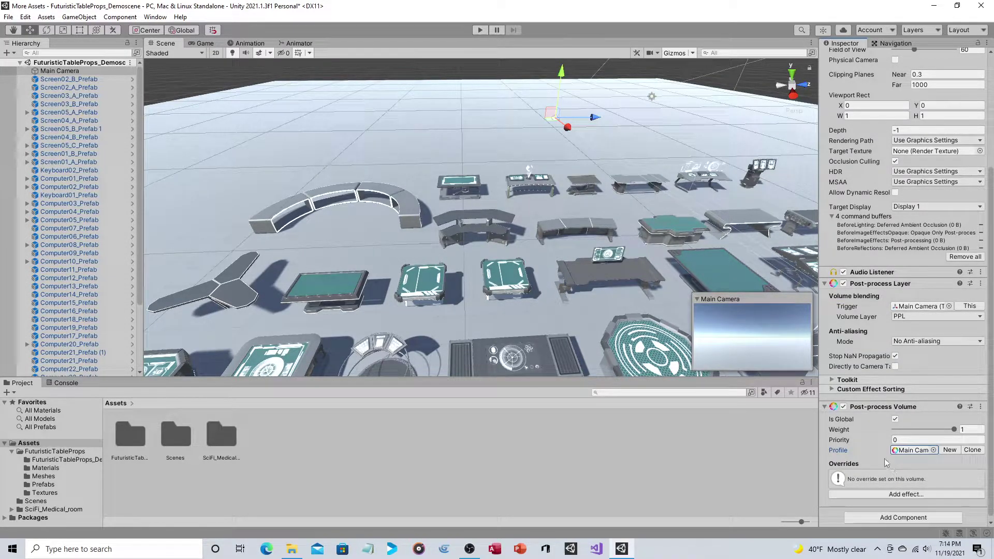
scroll(884, 430, "down", 1)
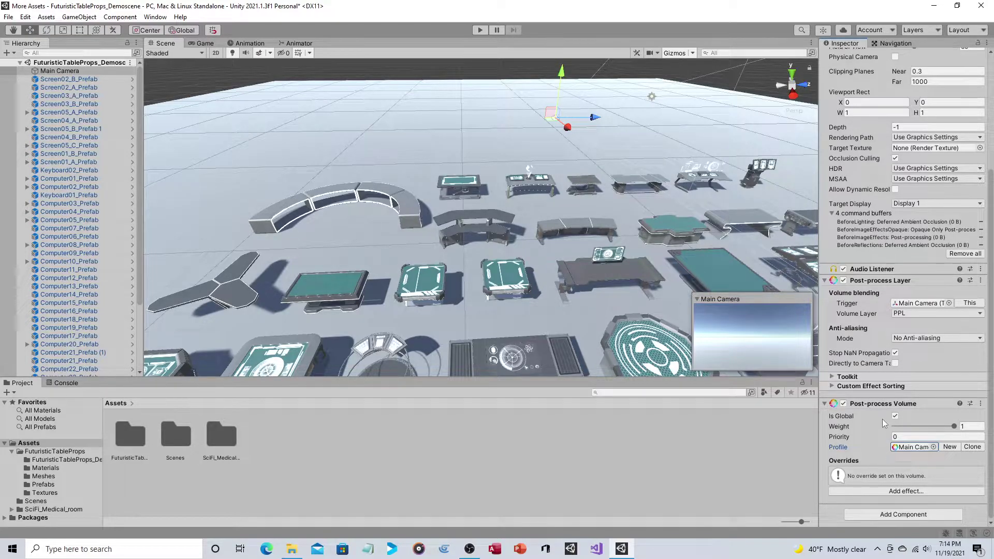
Add a Unity > Bloom effect to the post-process profile.
left_click(889, 492)
mouse_move(896, 500)
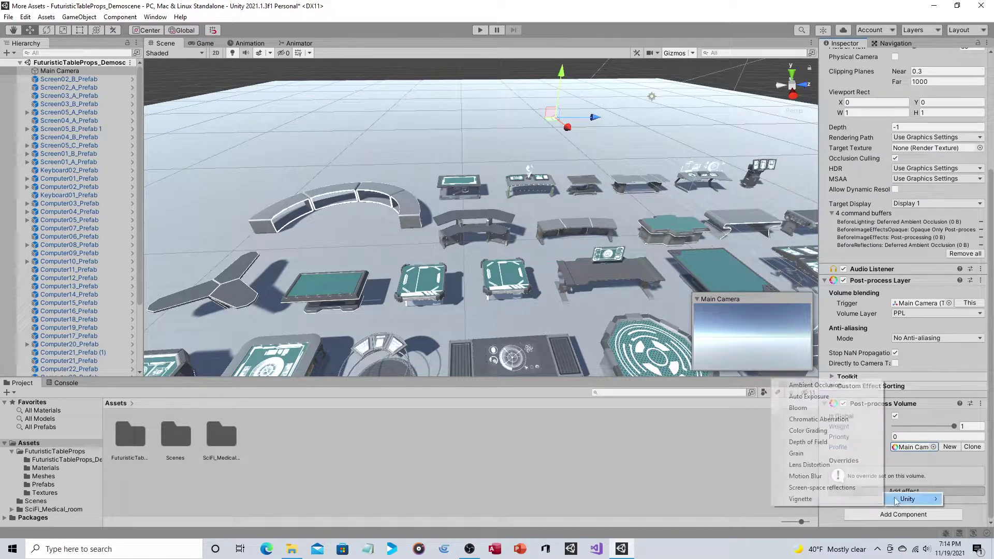
left_click(810, 408)
scroll(861, 334, "down", 5)
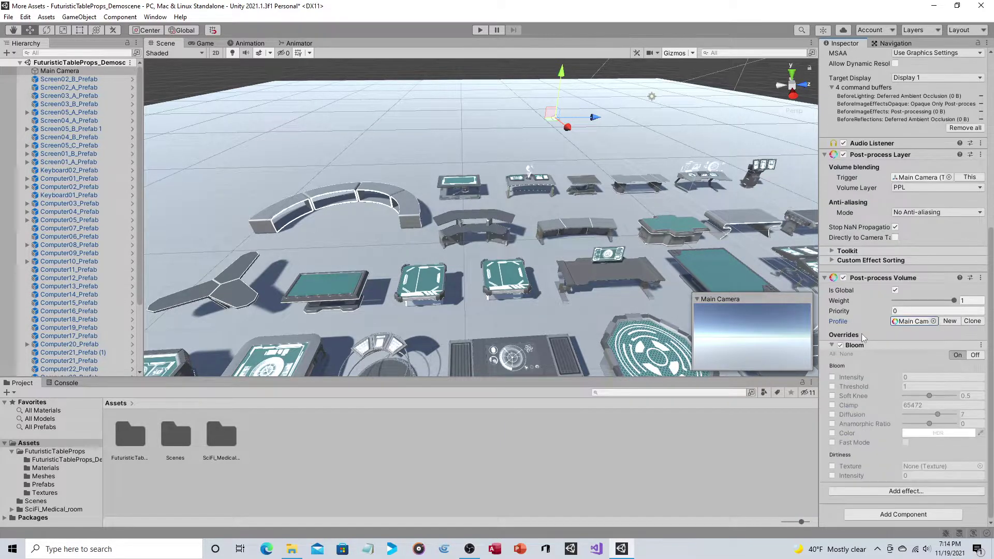
Override Bloom Intensity and Threshold, setting Intensity to 3.
left_click(832, 376)
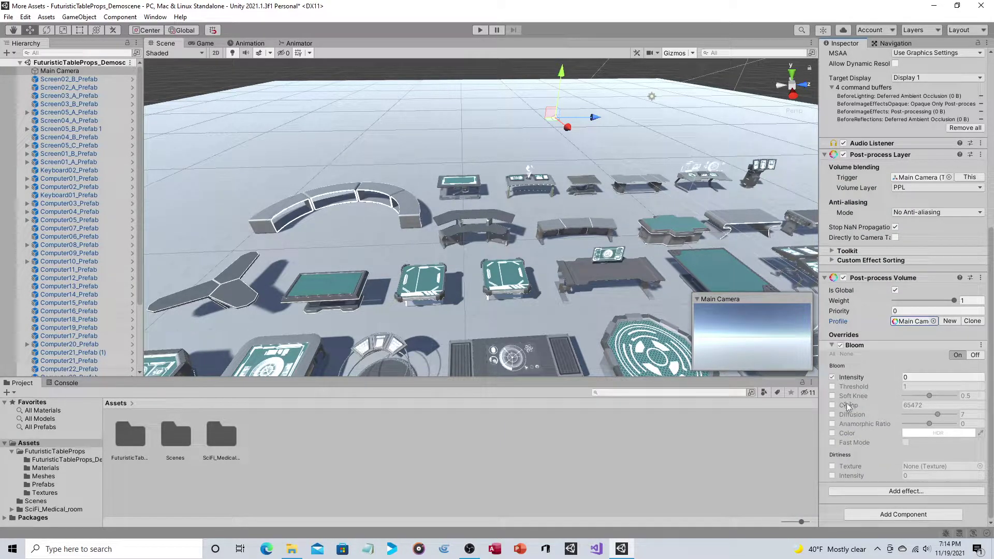
left_click(832, 386)
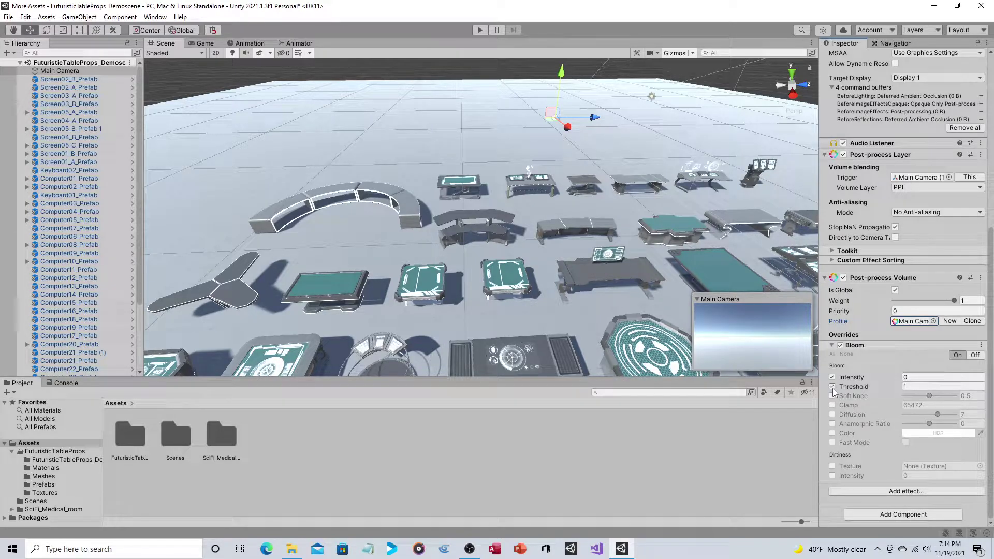
left_click(920, 378)
type("3")
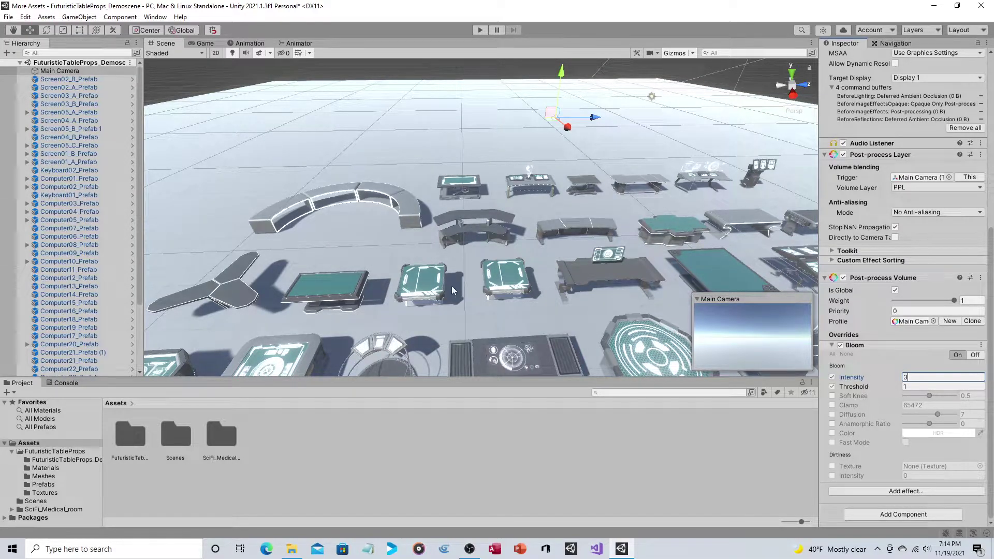
scroll(456, 270, "up", 10)
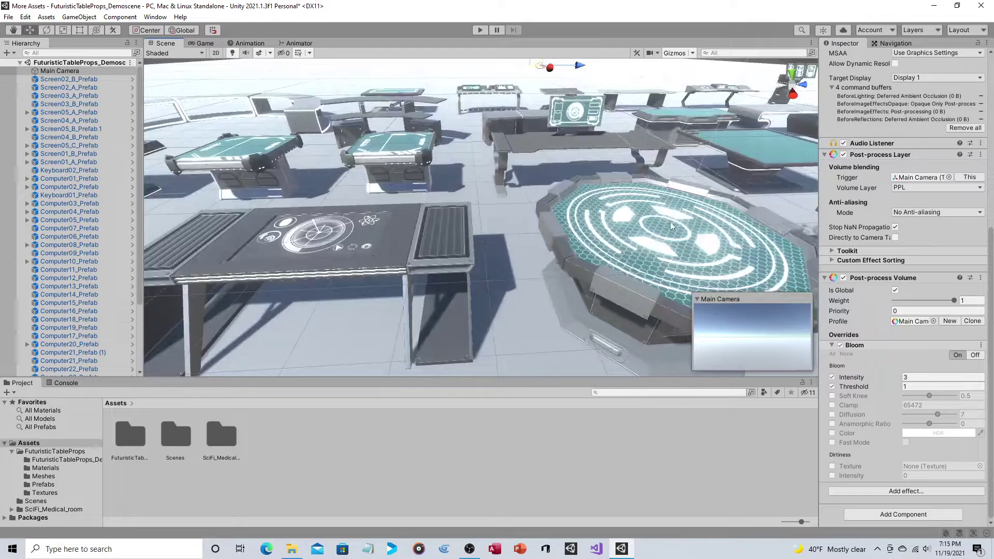
scroll(681, 219, "up", 8)
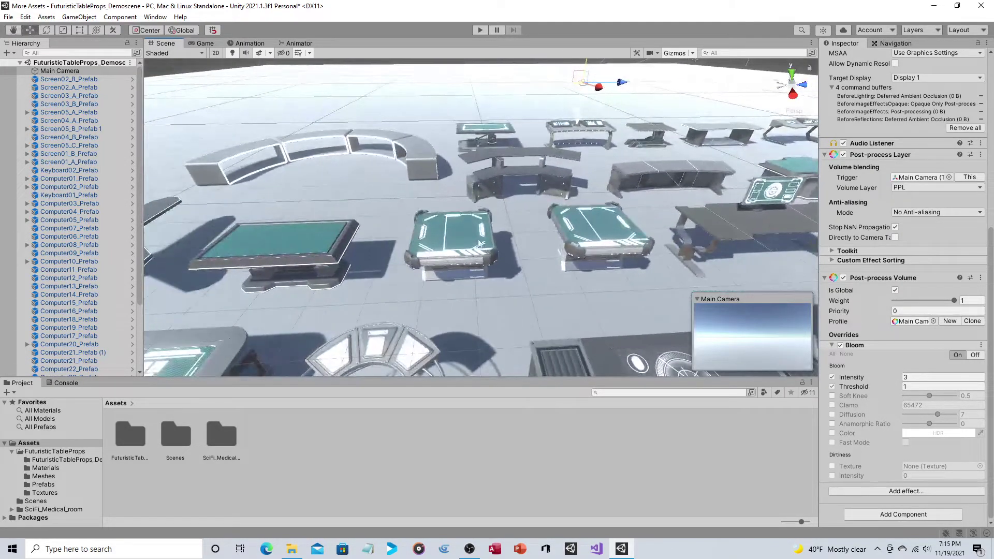
Select the floor Plane and disable its Mesh Renderer, leaving the collider on.
left_click(256, 118)
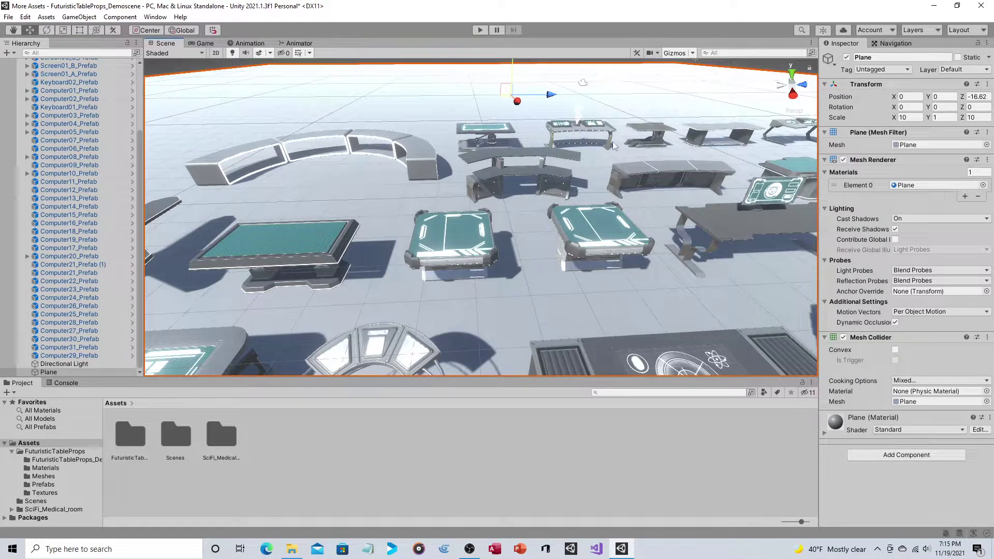
scroll(467, 112, "down", 3)
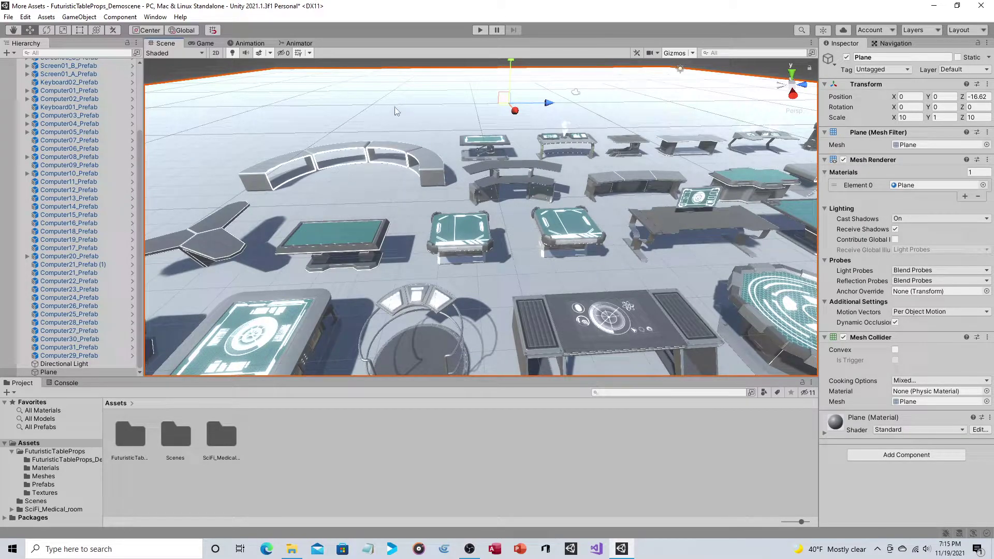
left_click(843, 337)
left_click(844, 337)
left_click(843, 160)
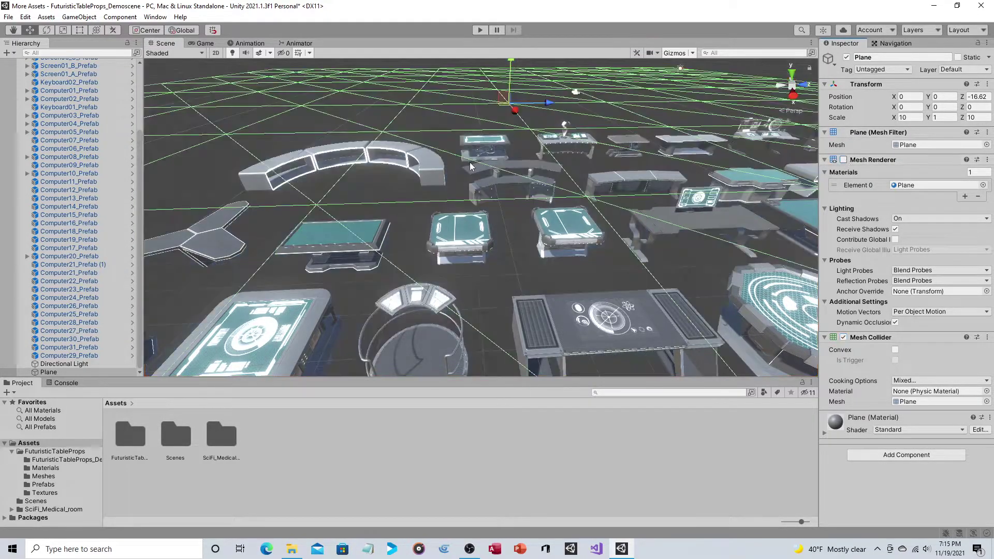
Fly the Scene view toward the round table and curved bench.
right_click_drag(470, 166, 295, 191)
key("w")
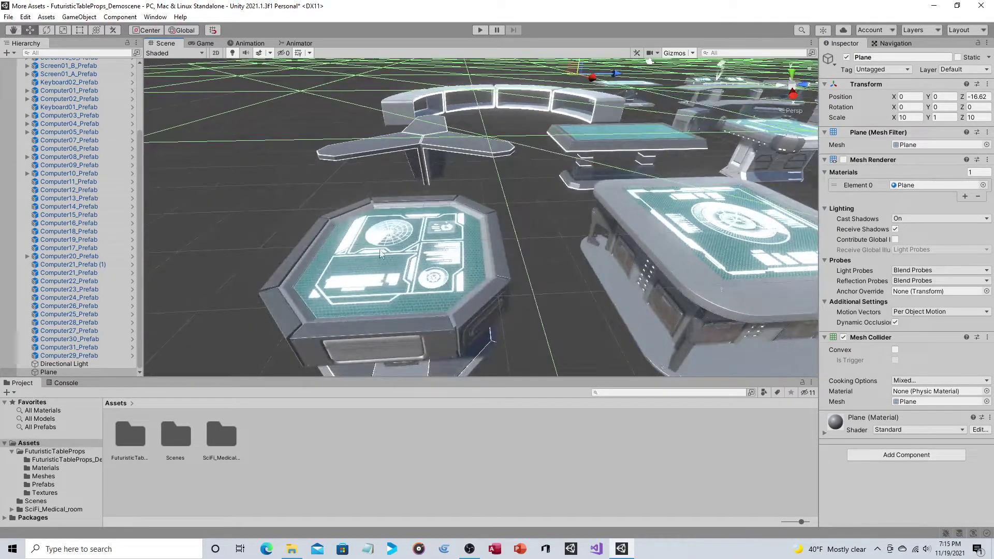
middle_click_drag(480, 150, 489, 185)
scroll(480, 176, "up", 6)
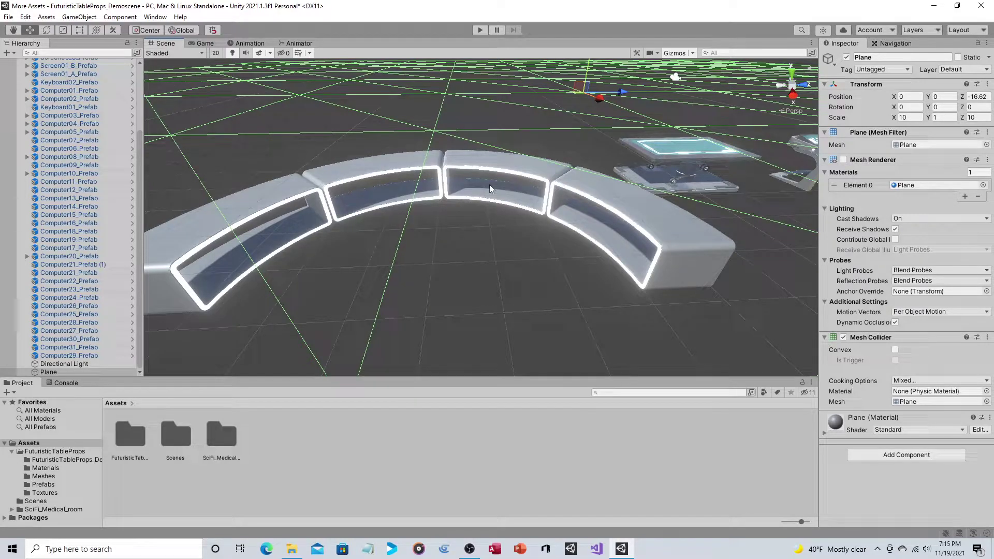
Set Computer29_Prefab's Computer 29 emission to saturated cyan-blue at HDR intensity 2.
left_click(587, 195)
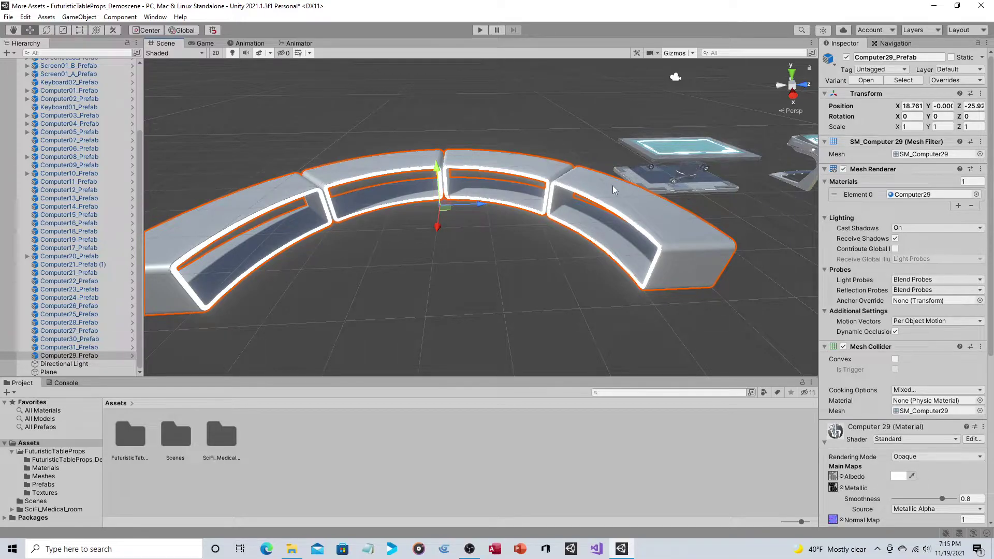
scroll(889, 226, "down", 5)
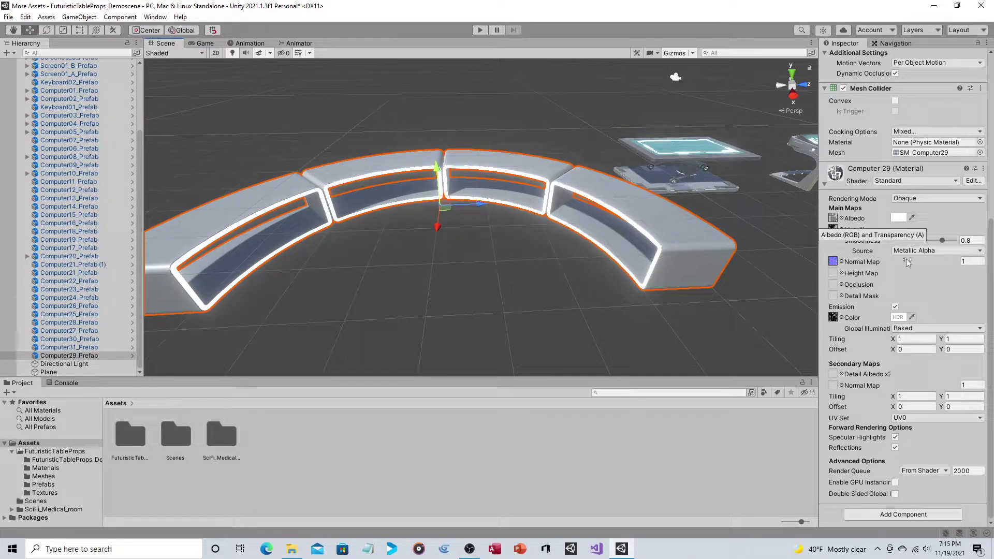
left_click(897, 317)
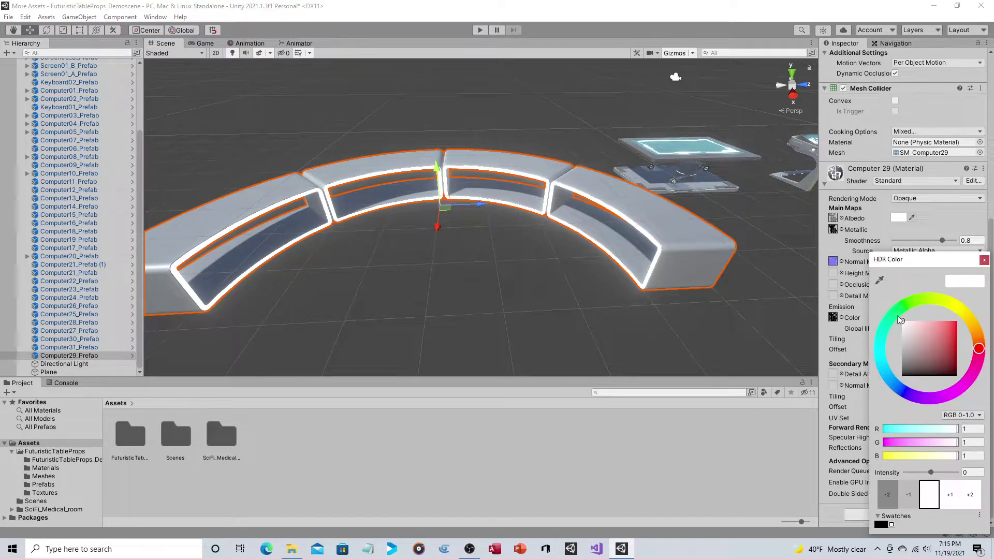
left_click(885, 382)
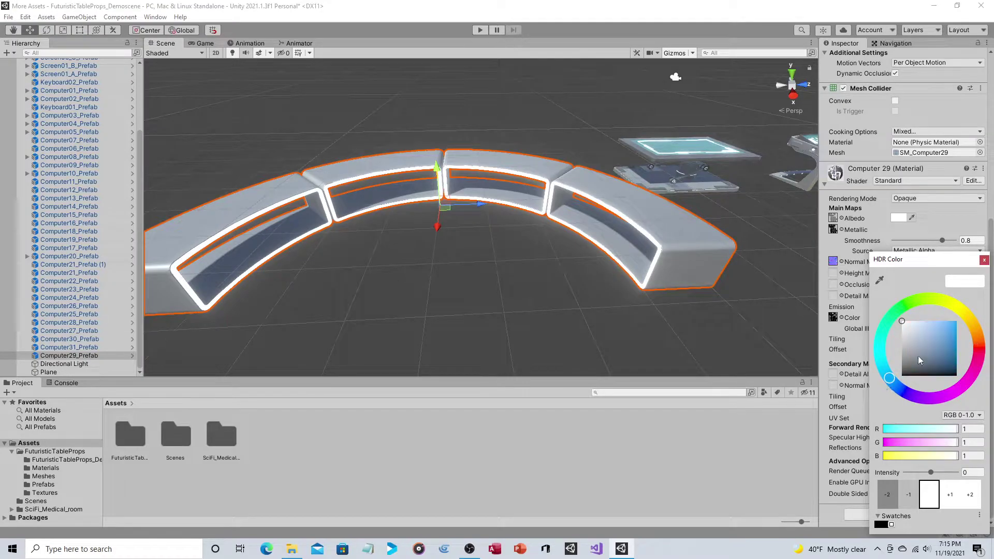
mouse_move(937, 332)
left_mouse_down()
mouse_move(964, 323)
mouse_move(980, 386)
mouse_move(991, 315)
left_mouse_up()
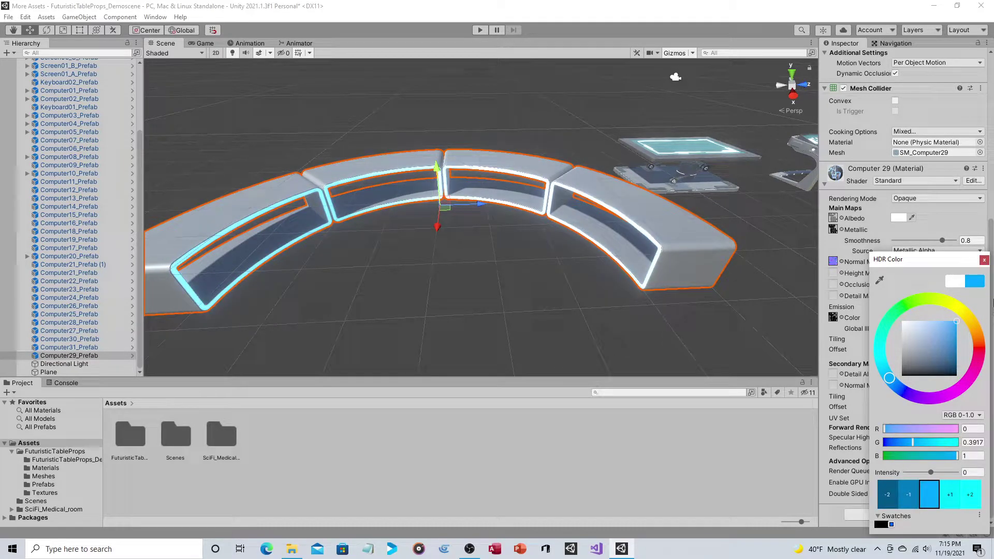
left_click(950, 498)
left_click(952, 498)
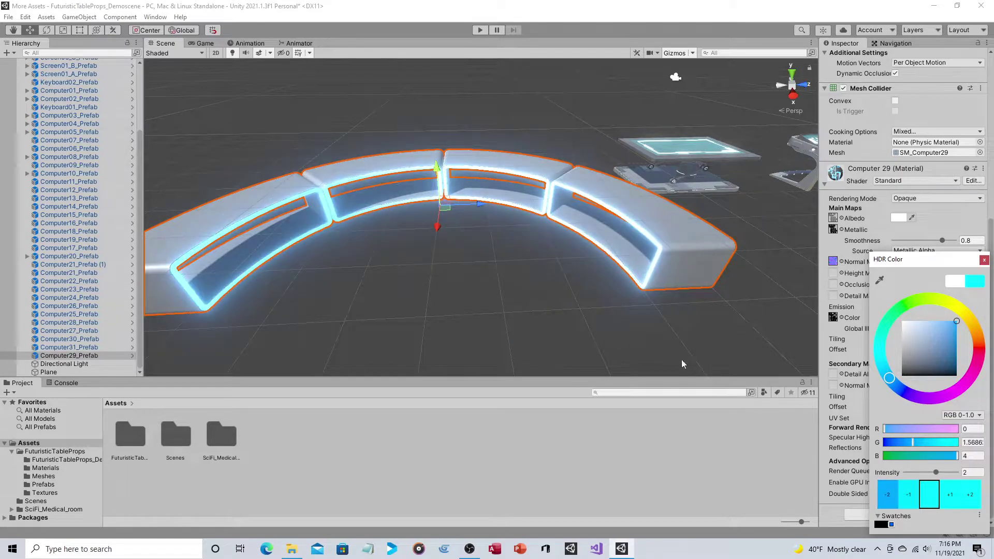
scroll(607, 279, "down", 2)
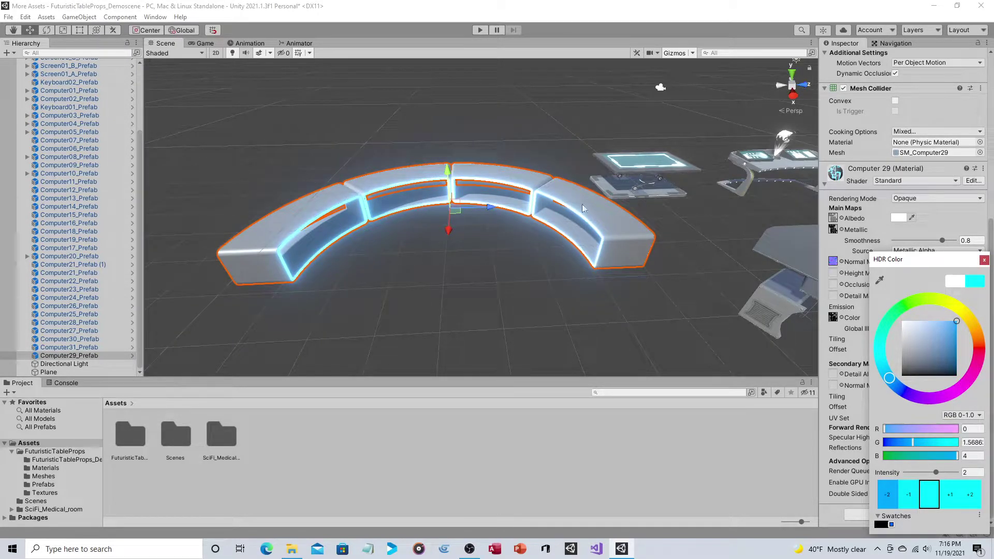
right_click_drag(588, 209, 435, 214)
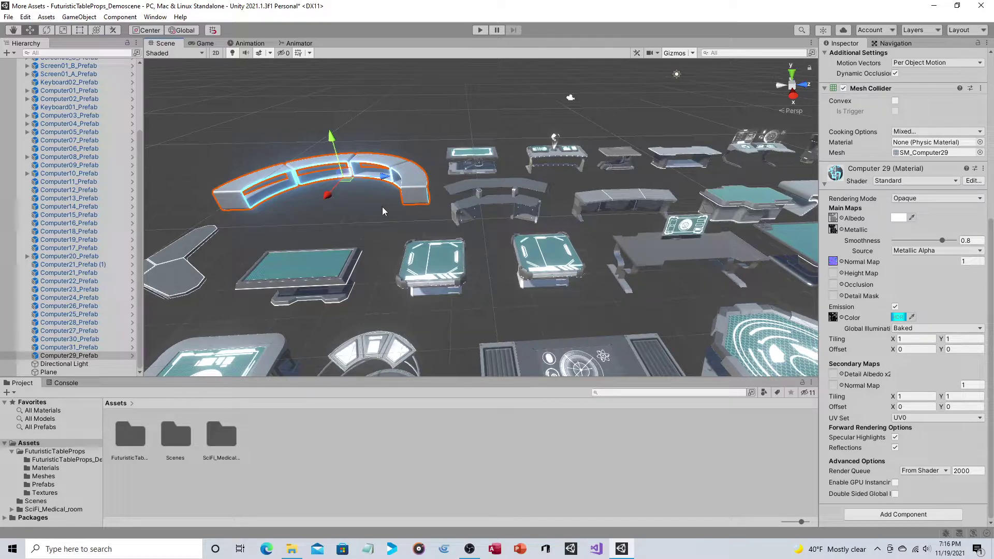
Pan, zoom and fly the Scene view past the bench over to the hologram desk.
middle_click_drag(382, 207, 408, 206)
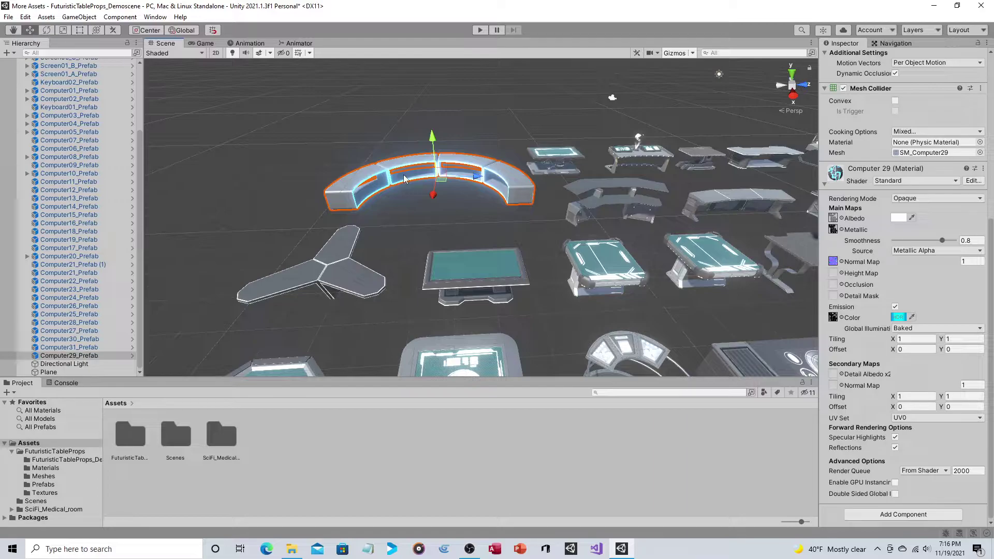
scroll(403, 175, "up", 3)
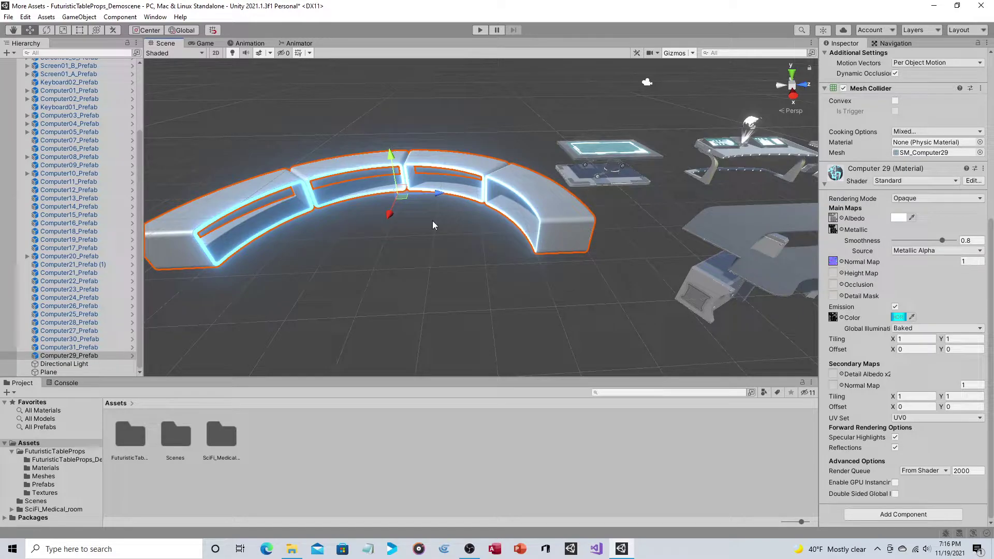
key("Up")
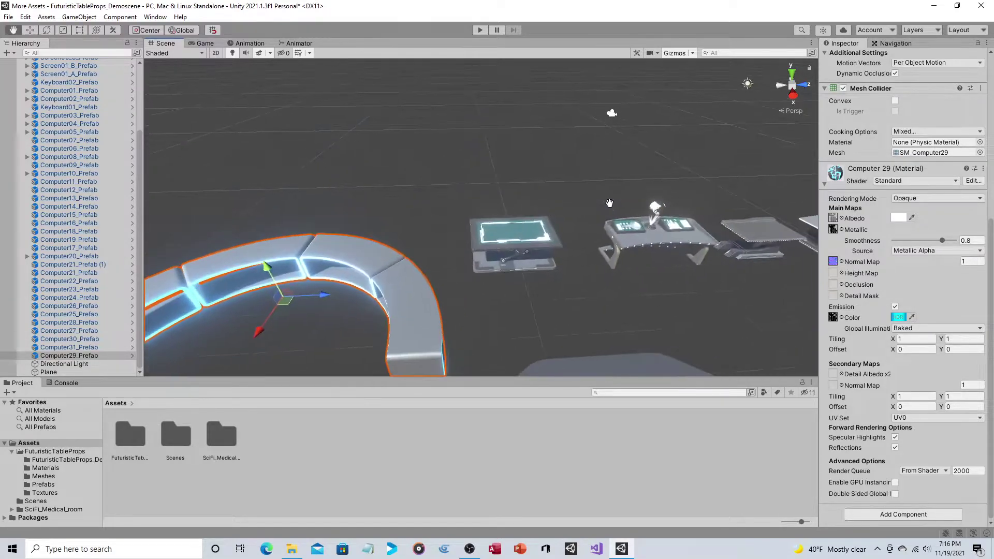
key("Right")
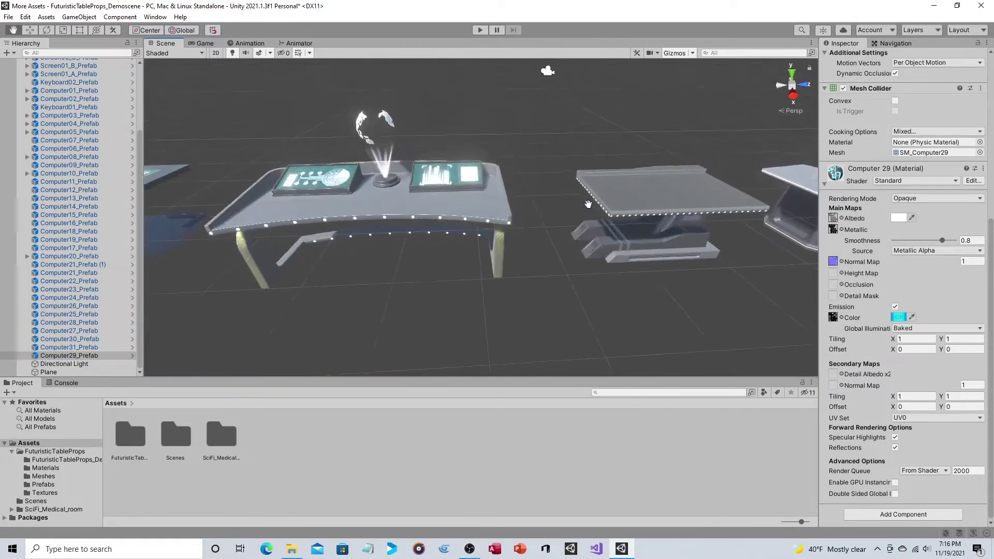
Select Gologram01 under Computer03_Prefab > Gologram02 and expand its Screen 03_A material.
left_click(503, 213)
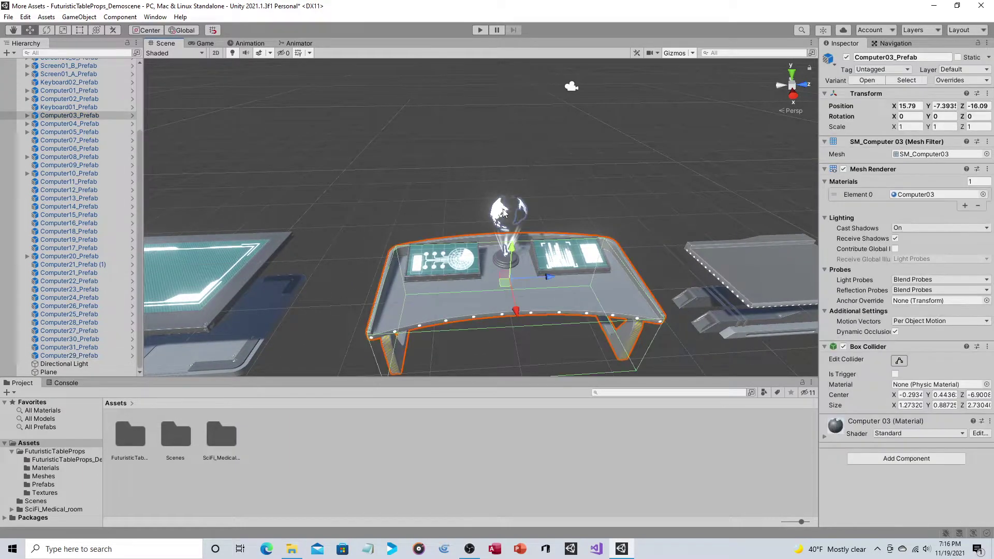
left_click(26, 116)
left_click(33, 124)
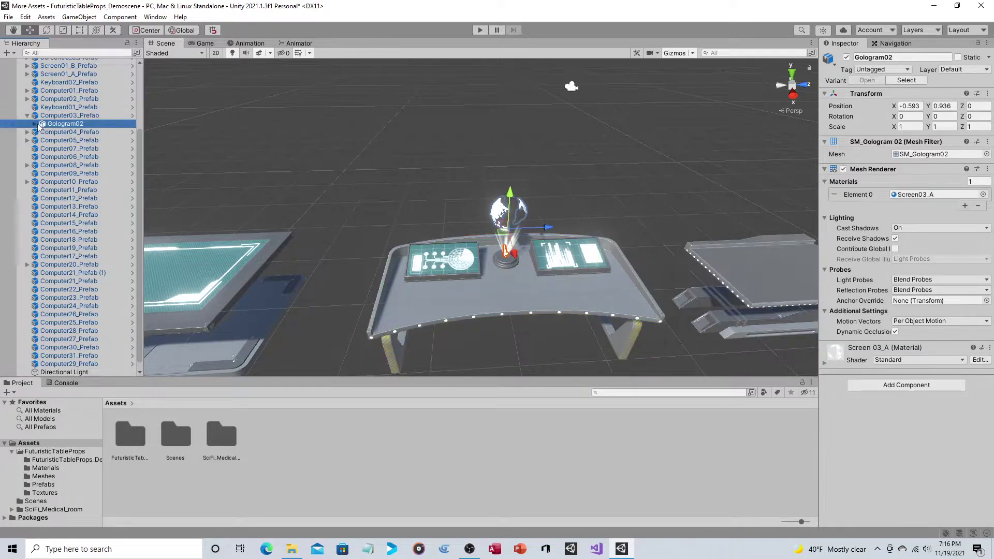
left_click(34, 124)
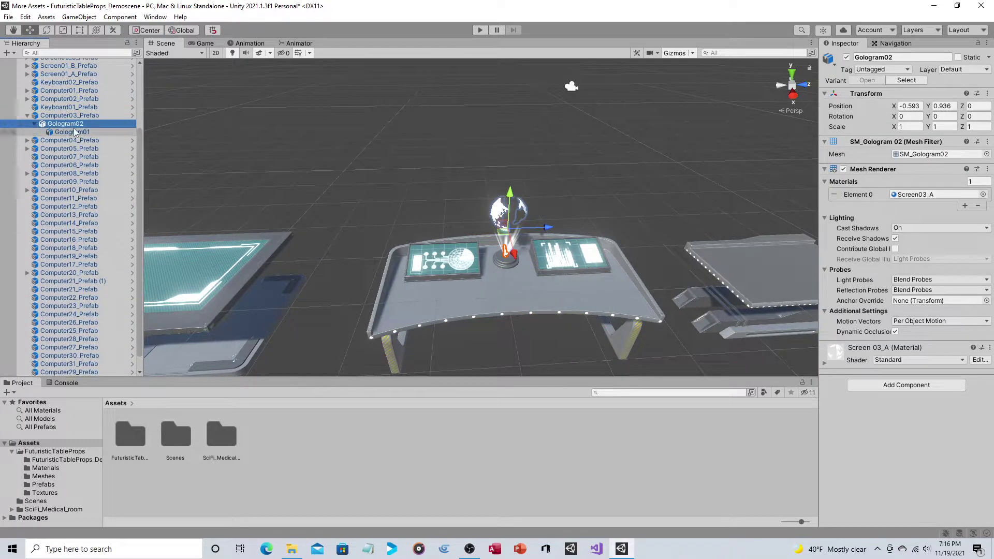
left_click(73, 132)
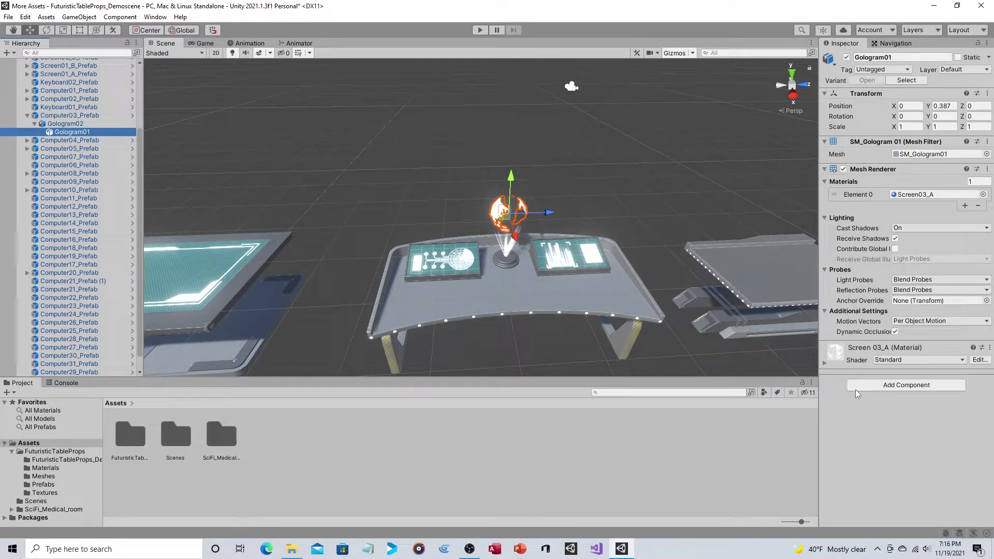
left_click(824, 362)
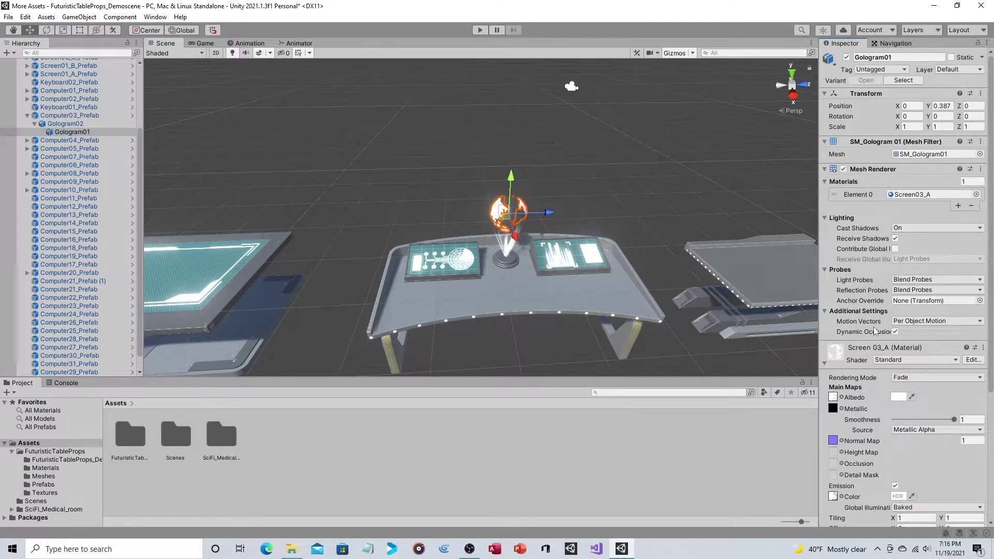
scroll(874, 331, "down", 5)
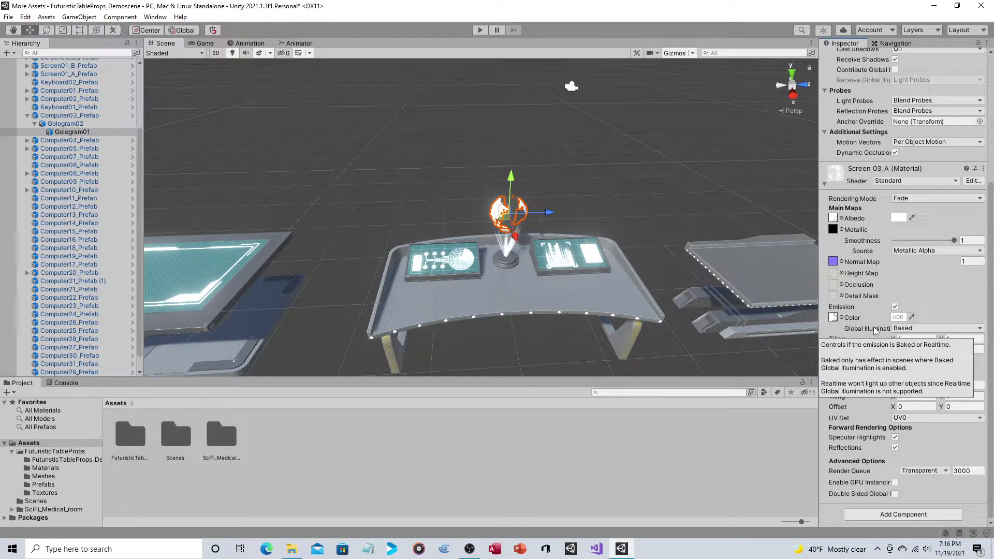
Set Screen 03_A's emission colour to pure red at HDR intensity 4.
left_click(900, 318)
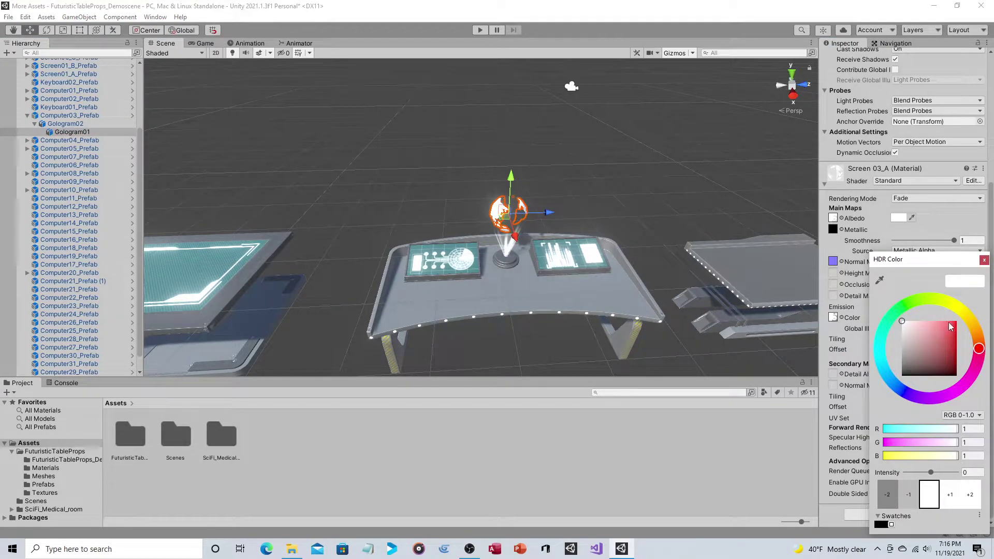
left_click(949, 322)
left_click_drag(949, 325, 957, 321)
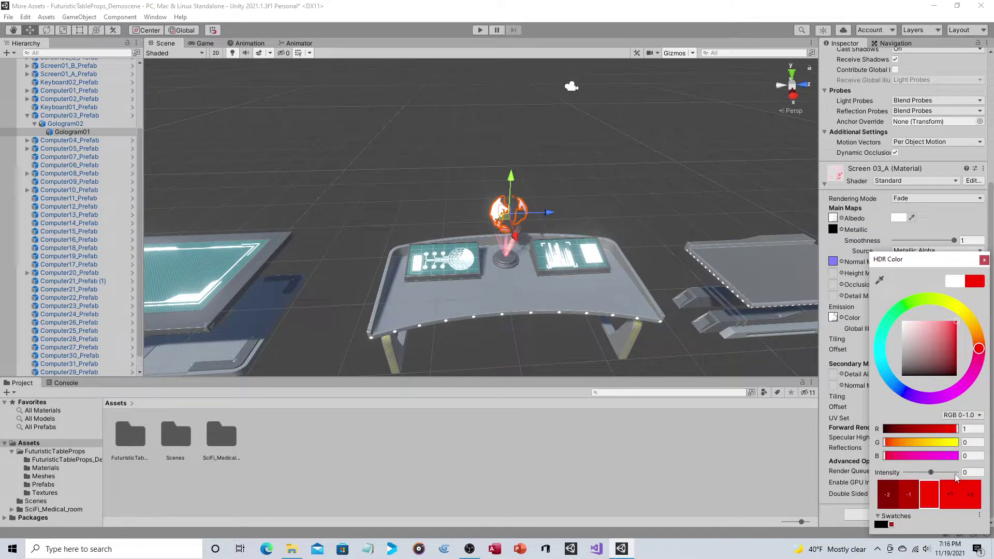
left_click(948, 490)
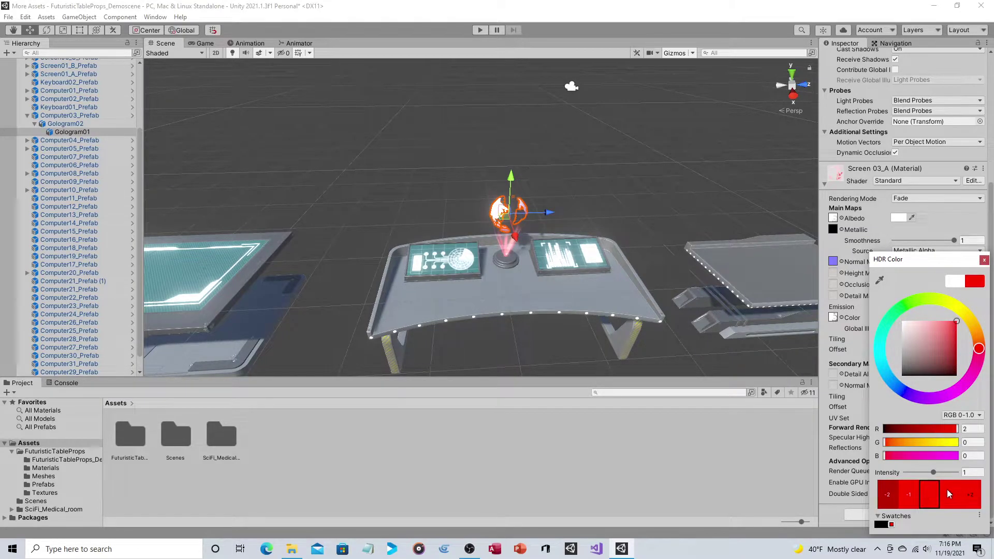
left_click(948, 493)
left_click(947, 490)
left_click(947, 490)
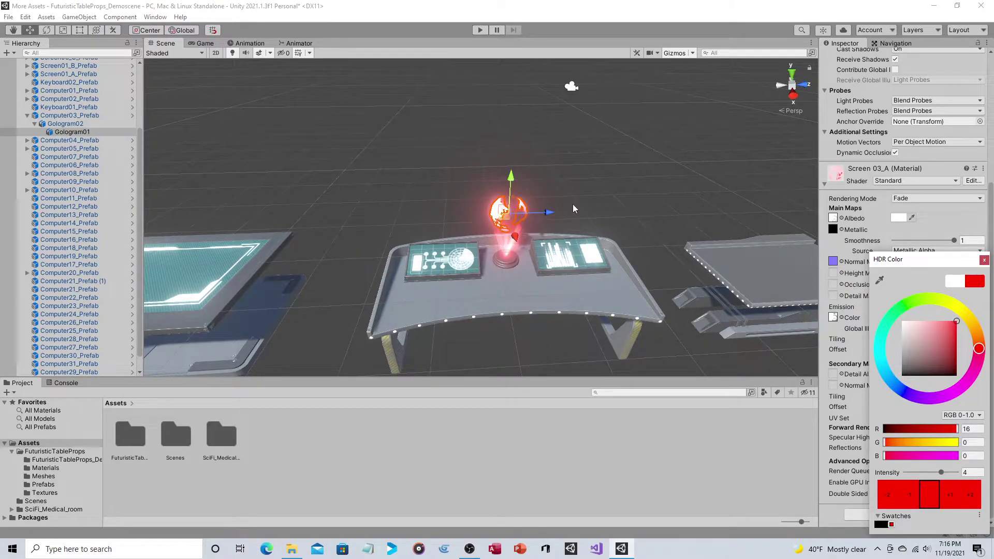
Zoom and pan the Scene view from the hologram table to the desks on its right.
scroll(595, 186, "down", 6)
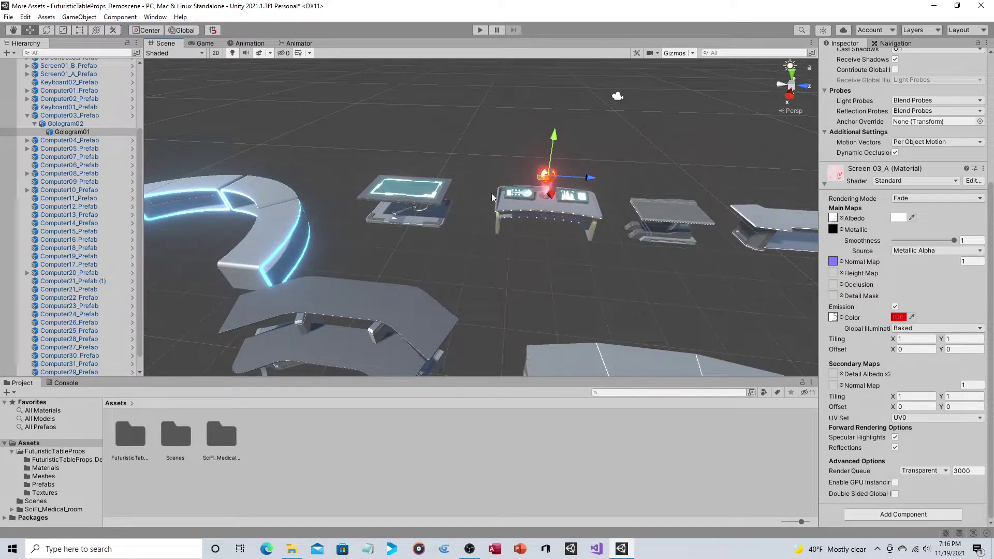
scroll(602, 165, "up", 5)
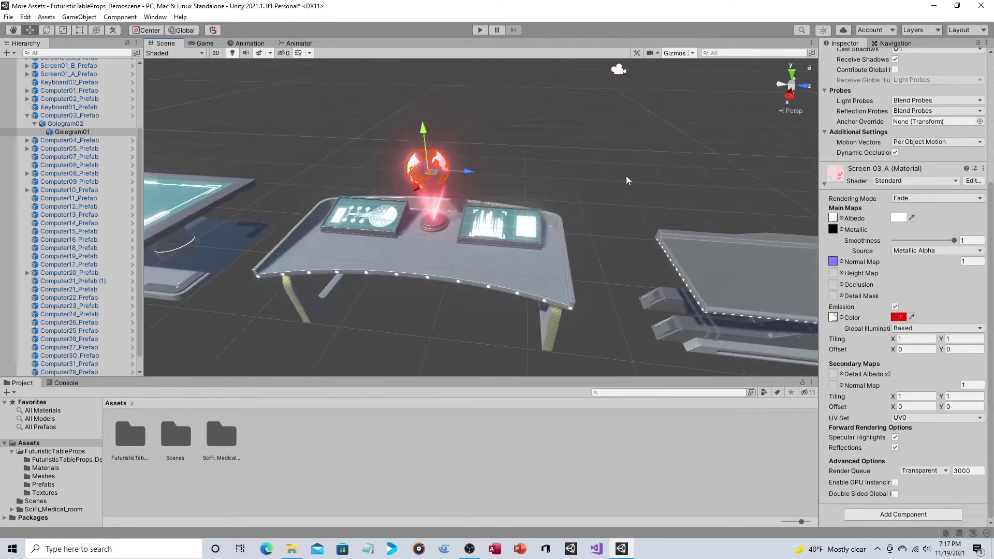
scroll(625, 176, "down", 5)
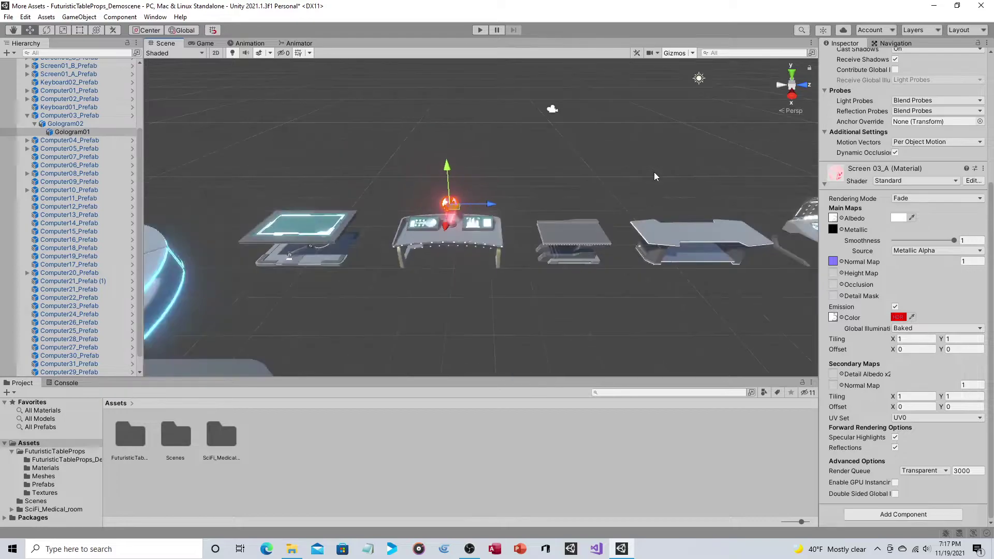
middle_click_drag(653, 176, 607, 166)
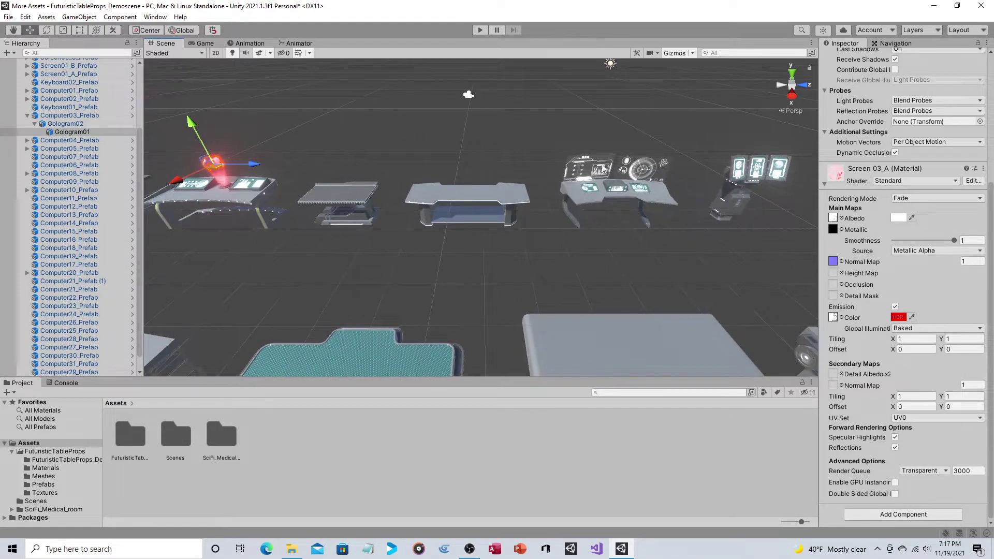
scroll(596, 169, "down", 3)
mouse_move(547, 202)
middle_mouse_down()
mouse_move(561, 180)
mouse_move(592, 167)
mouse_move(586, 188)
mouse_move(538, 200)
middle_mouse_up()
scroll(560, 180, "up", 3)
scroll(539, 200, "up", 5)
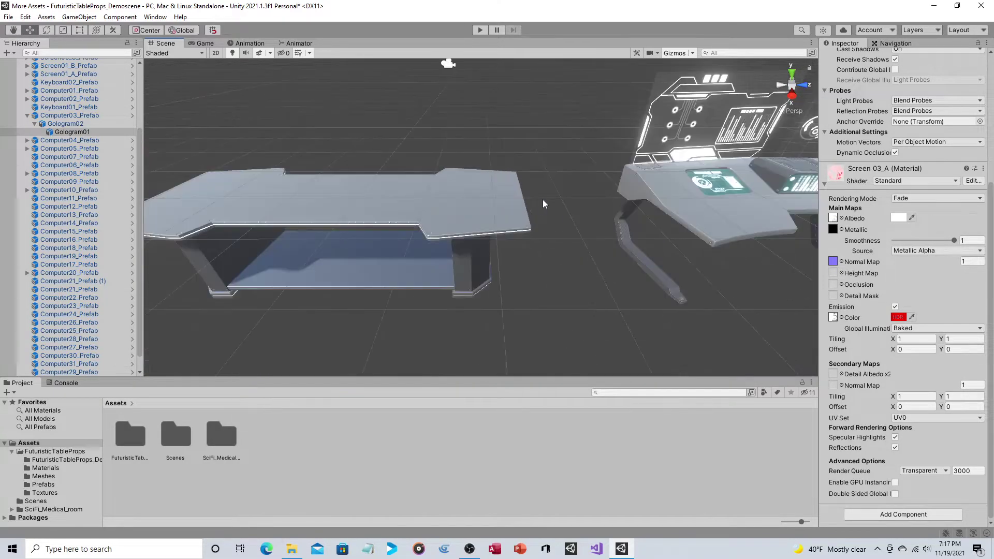
Select and frame the Computer04_Prefab desk, then select its Screen04_A screen object.
left_click(607, 177)
key("f")
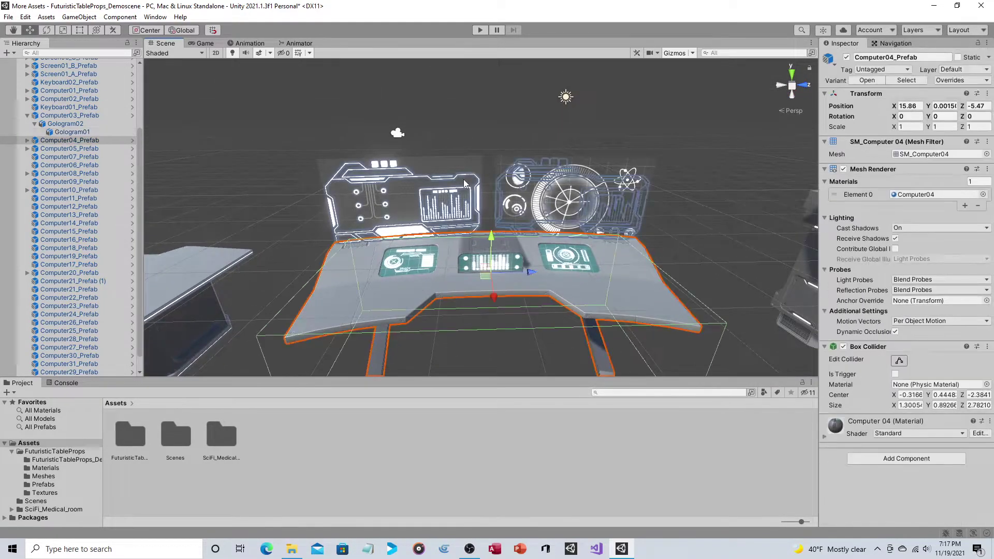
left_click(27, 140)
left_click(51, 149)
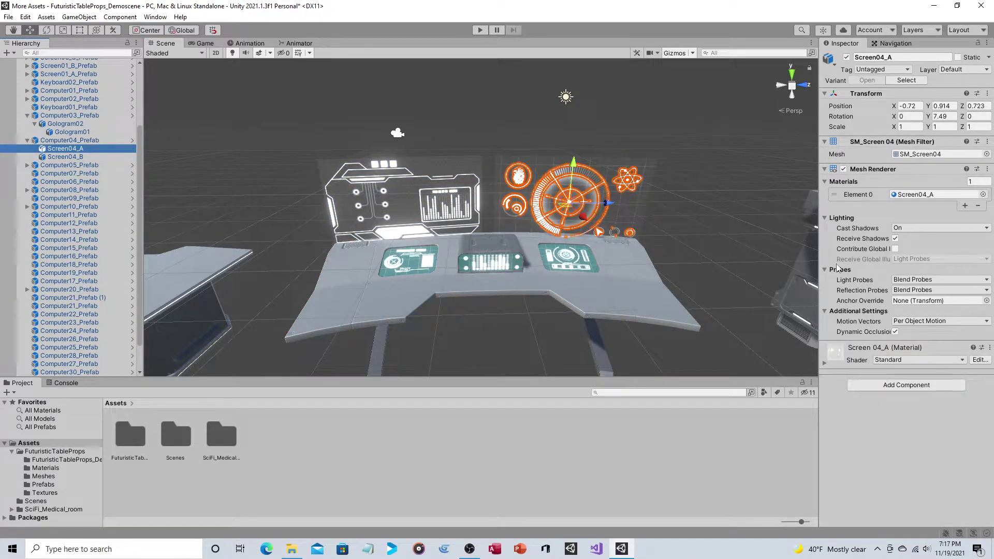
Set the Screen 04_A material emission to fully saturated green at intensity 2.
left_click(824, 365)
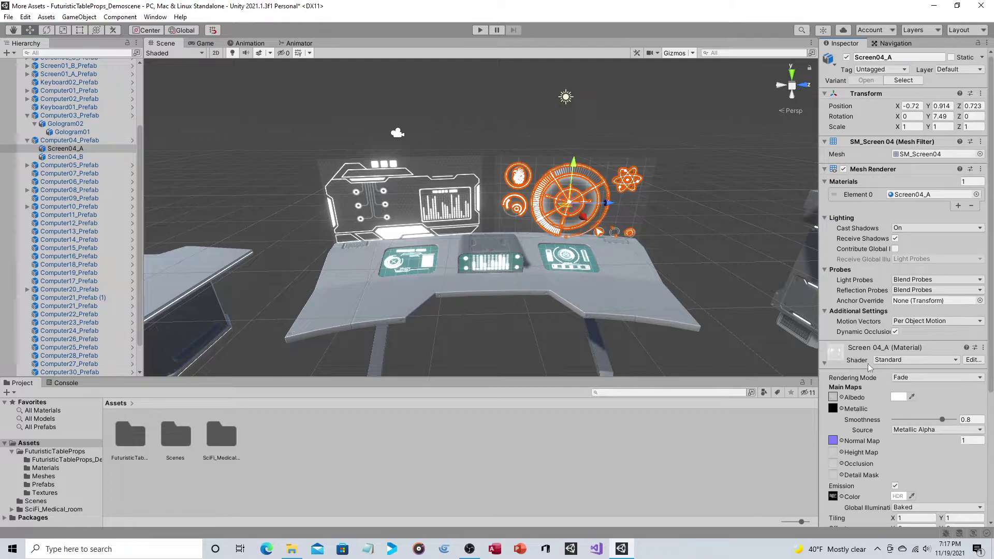
scroll(880, 352, "down", 5)
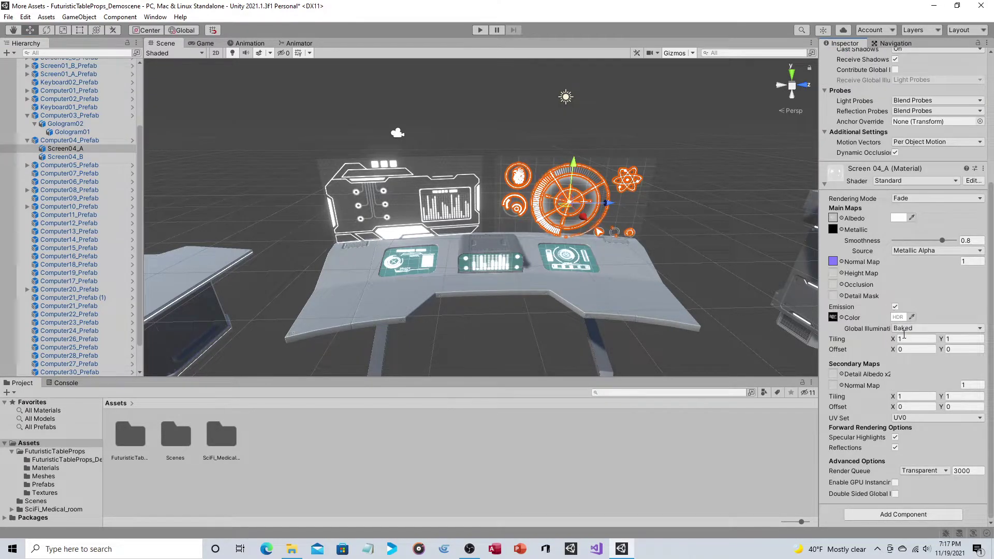
left_click(899, 317)
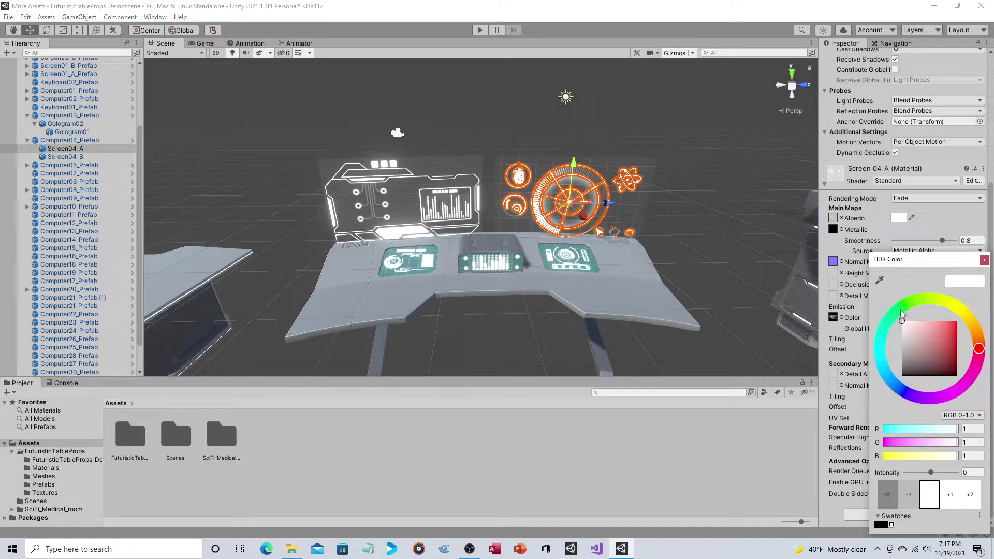
left_click(899, 309)
left_click_drag(925, 328, 982, 360)
left_click(948, 494)
left_click(949, 495)
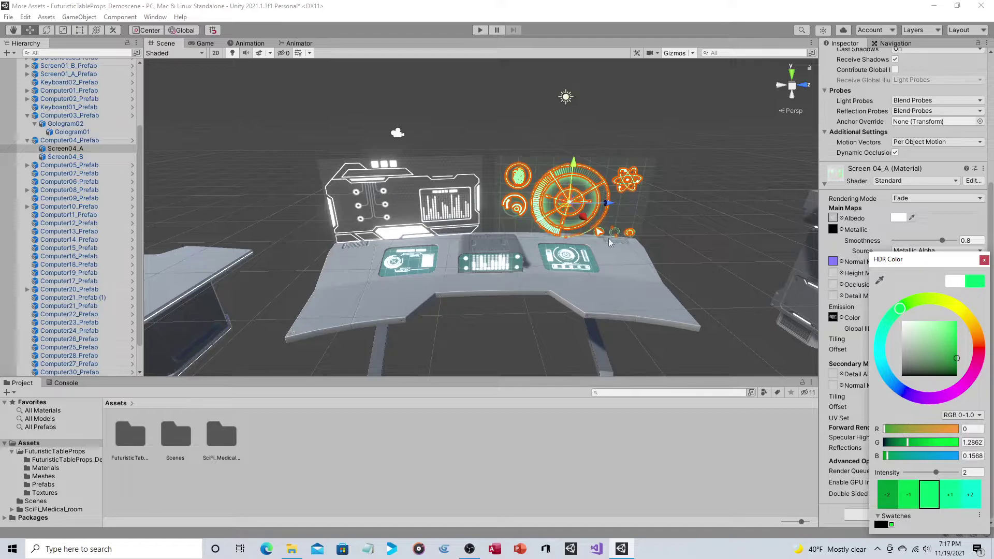
left_click(395, 198)
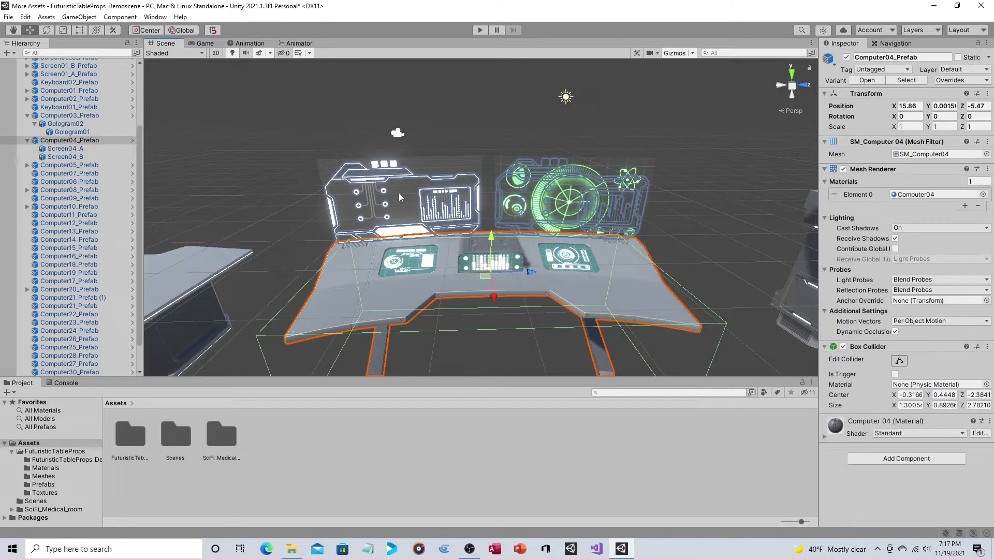
Select Screen04_B and give its material a bright orange emission at intensity 4.
left_click(380, 172)
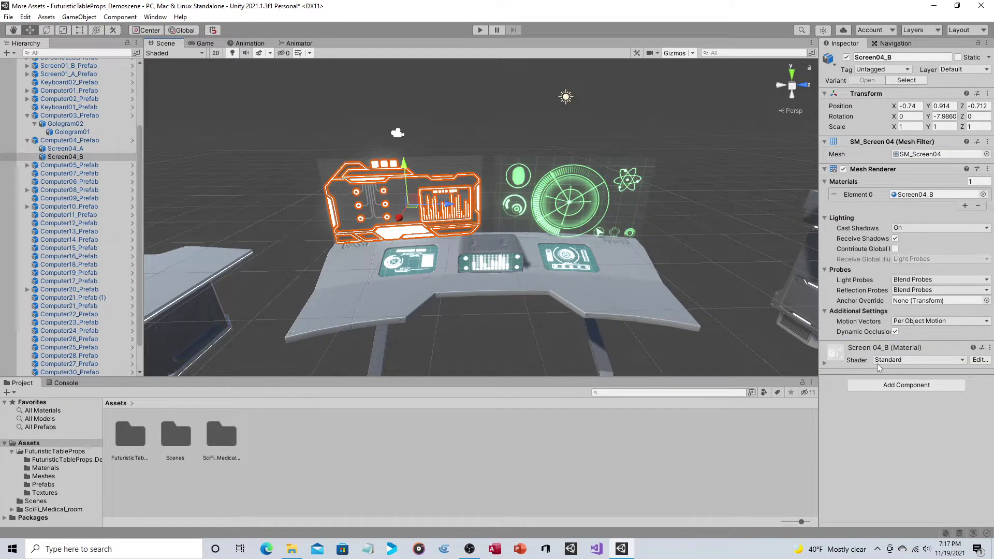
left_click(823, 363)
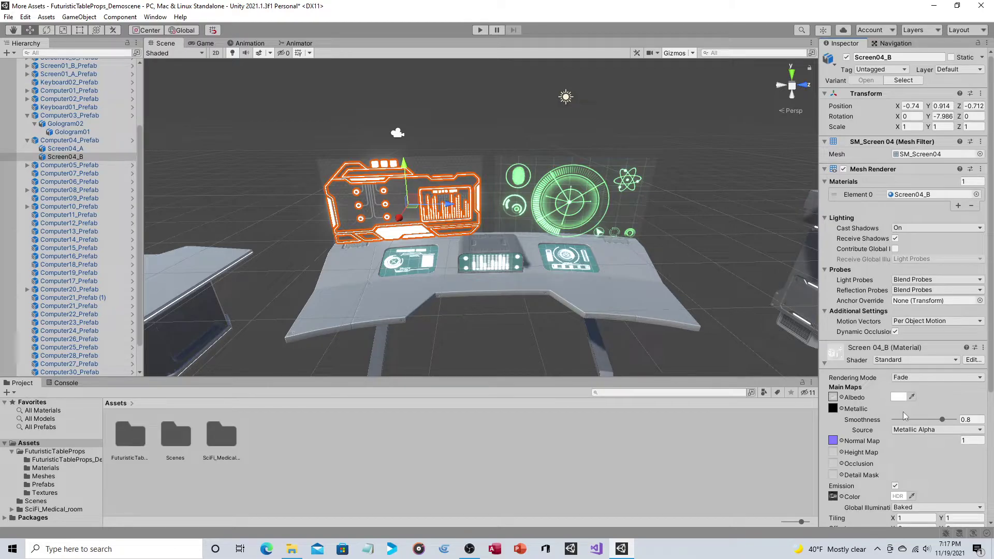
scroll(903, 412, "down", 3)
left_click(897, 318)
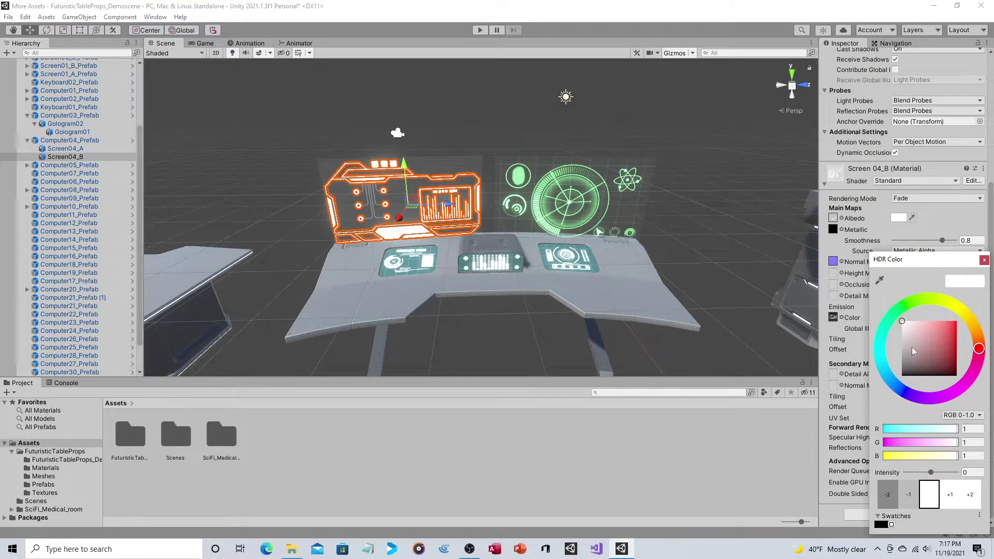
left_click(977, 336)
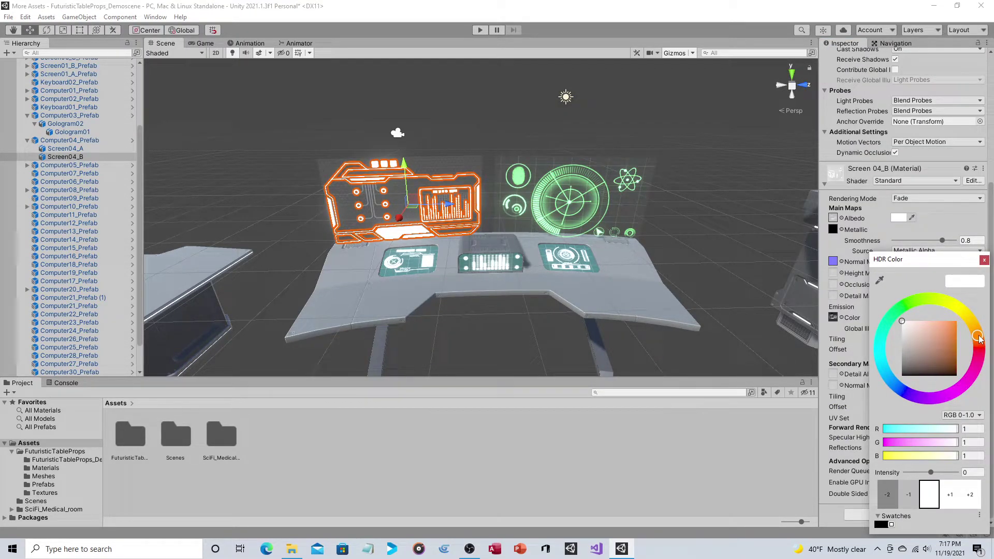
mouse_move(980, 337)
left_mouse_down()
mouse_move(963, 323)
mouse_move(987, 315)
left_mouse_up()
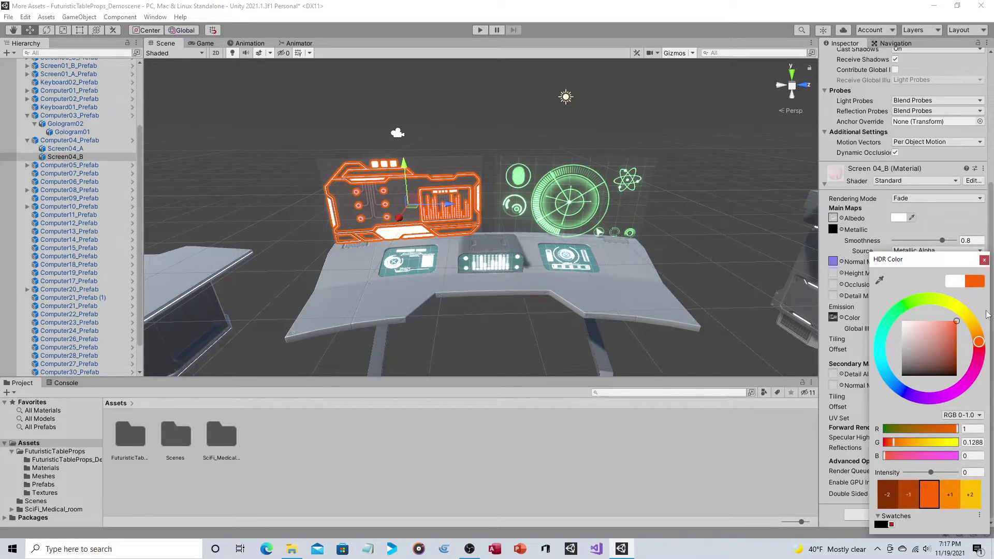
left_click(970, 496)
left_click(971, 497)
Clear the selection to preview the glow, then pan across the row of table props.
left_click(721, 216)
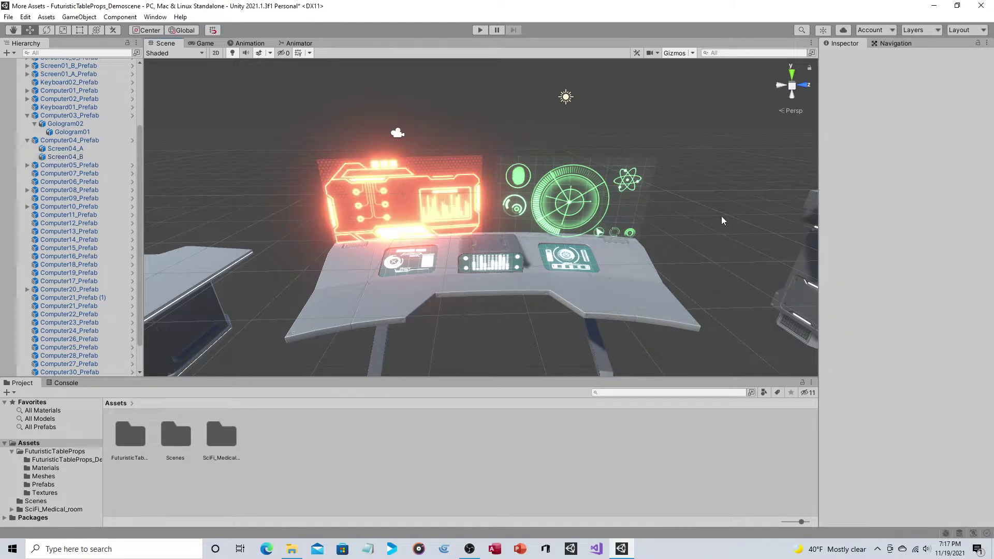
scroll(509, 172, "down", 5)
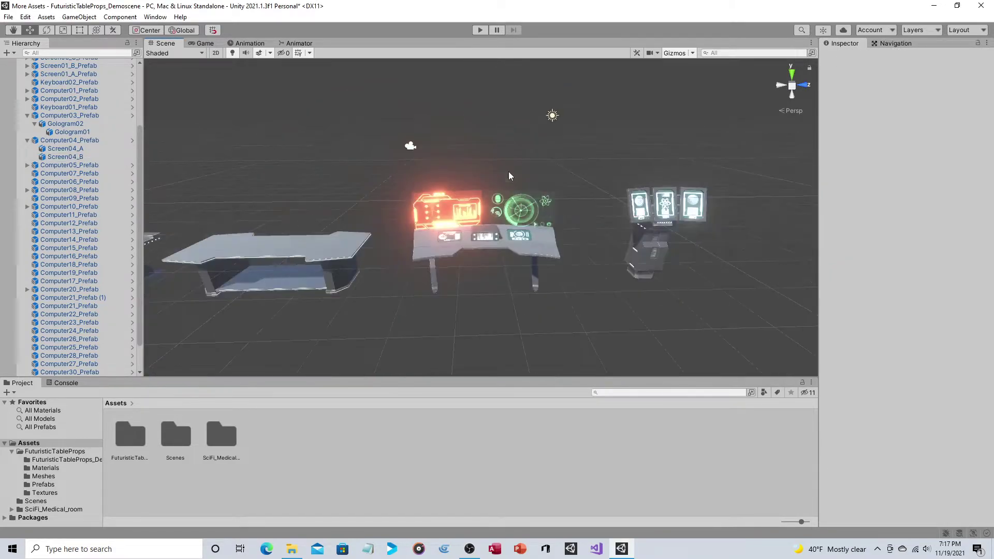
middle_click_drag(501, 176, 548, 182)
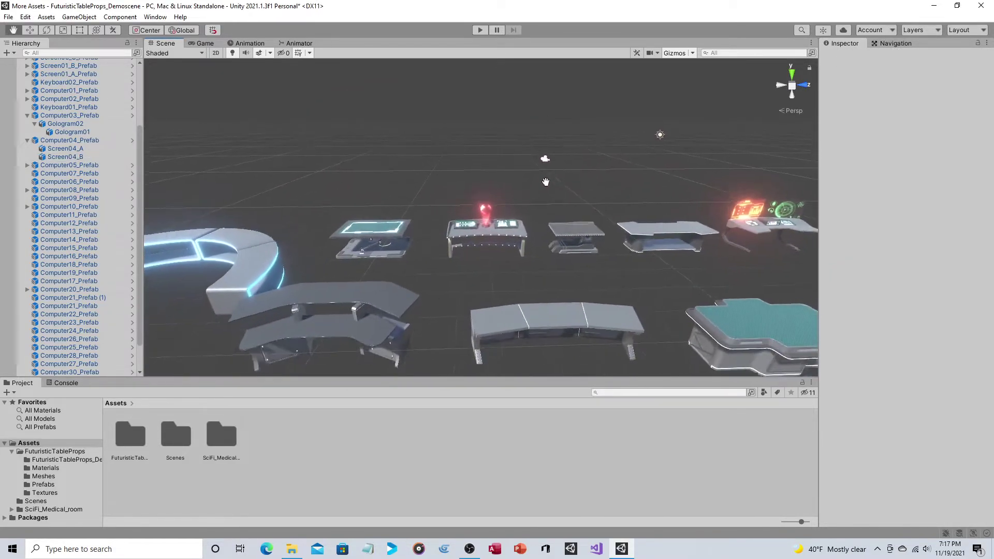
middle_click_drag(413, 178, 579, 175)
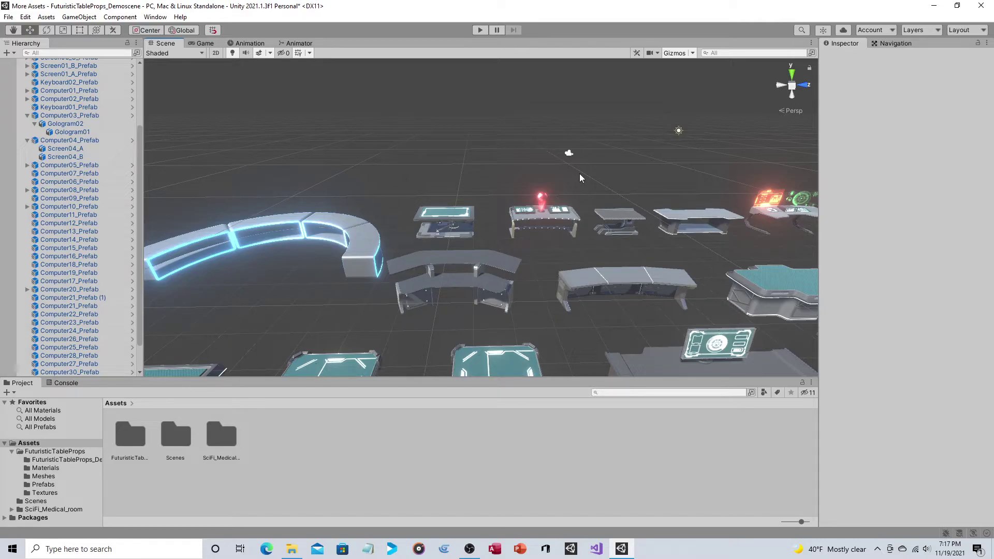
scroll(595, 174, "down", 5)
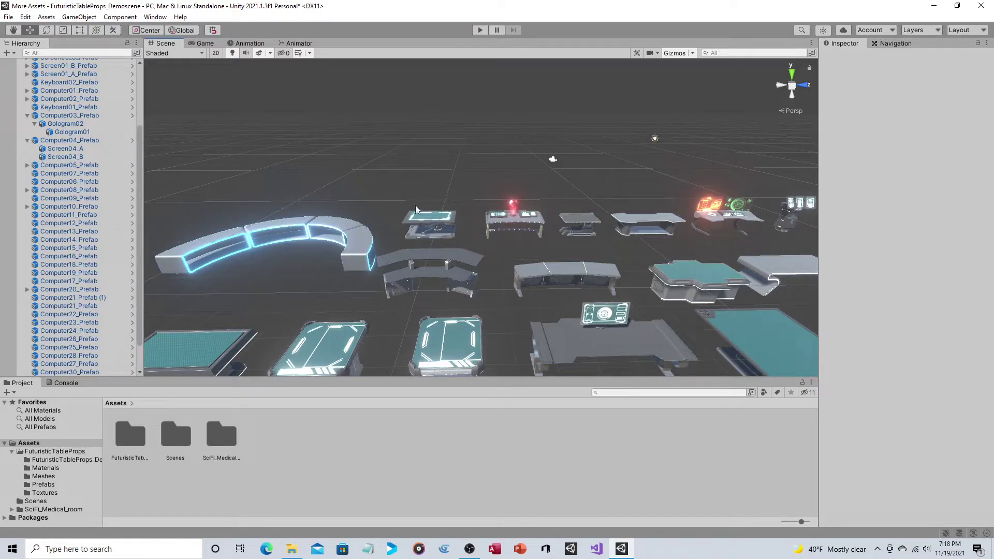
Fly the camera back and tilt down for an overview of all glowing prop rows.
key("Up")
key("Right")
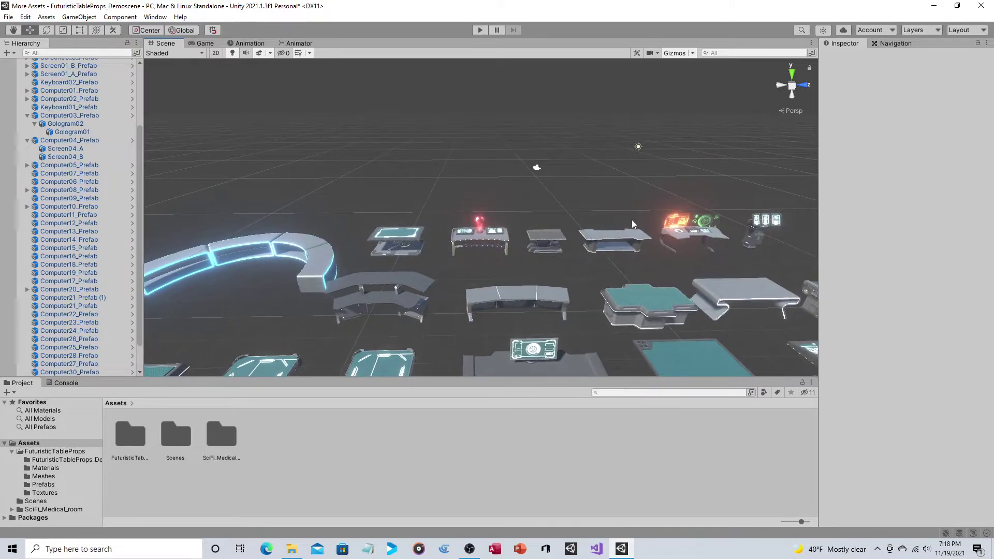
key("Down")
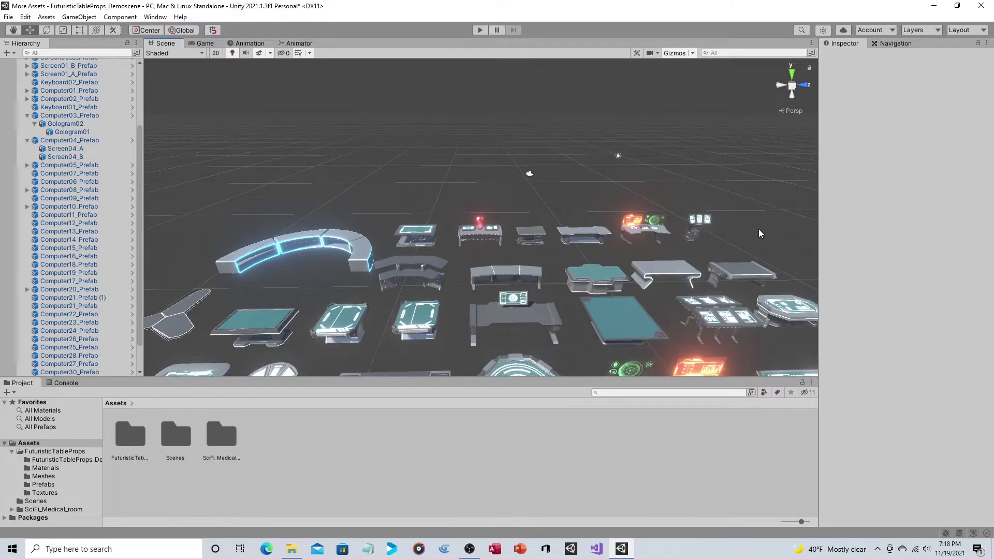
key("Down")
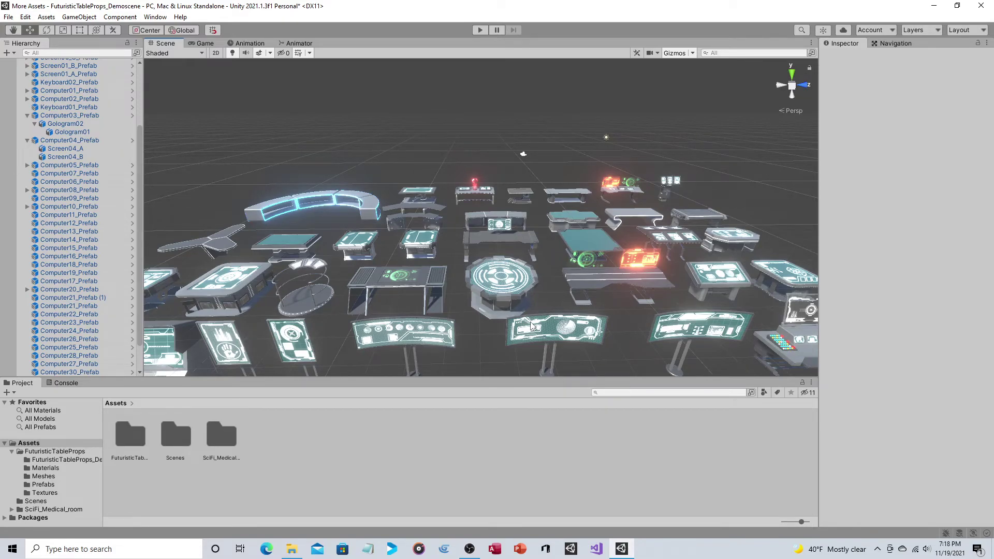
scroll(614, 195, "down", 3)
right_click_drag(614, 196, 611, 216)
scroll(611, 216, "up", 5)
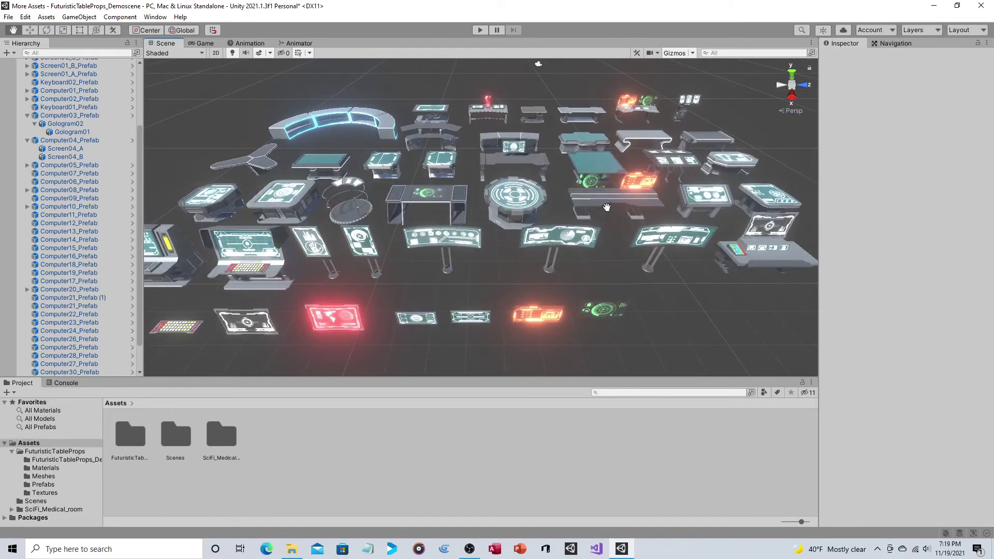